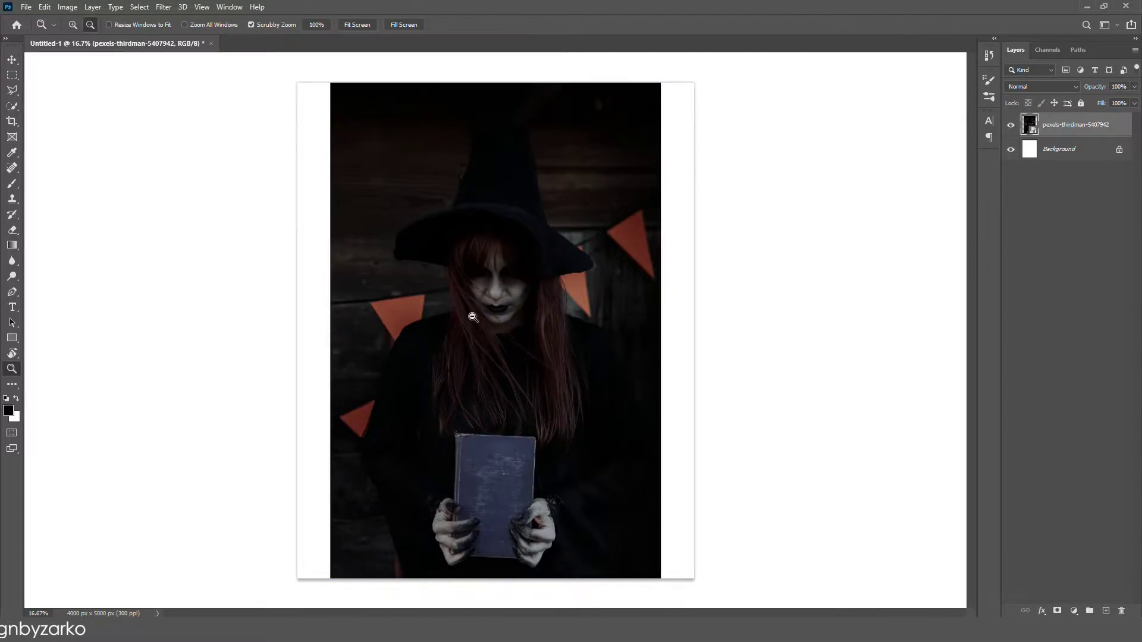
# - Zoom in on the witch and trace her outline with the Pen tool
pyautogui.moveTo(473, 285); pyautogui.dragTo(453, 242)
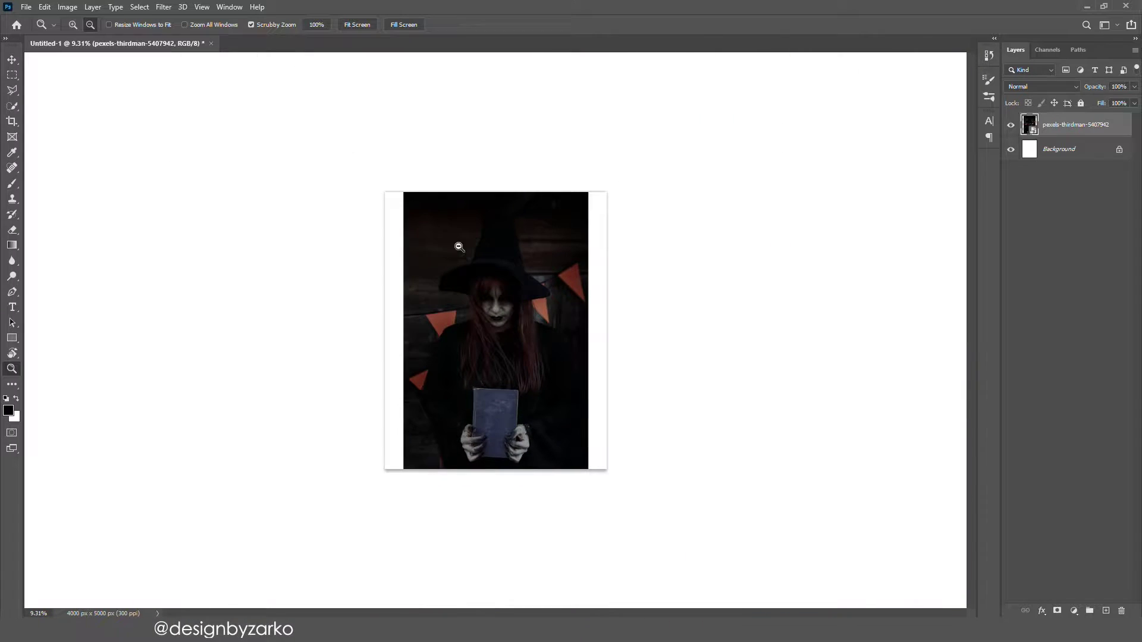
pyautogui.moveTo(324, 479); pyautogui.dragTo(366, 453)
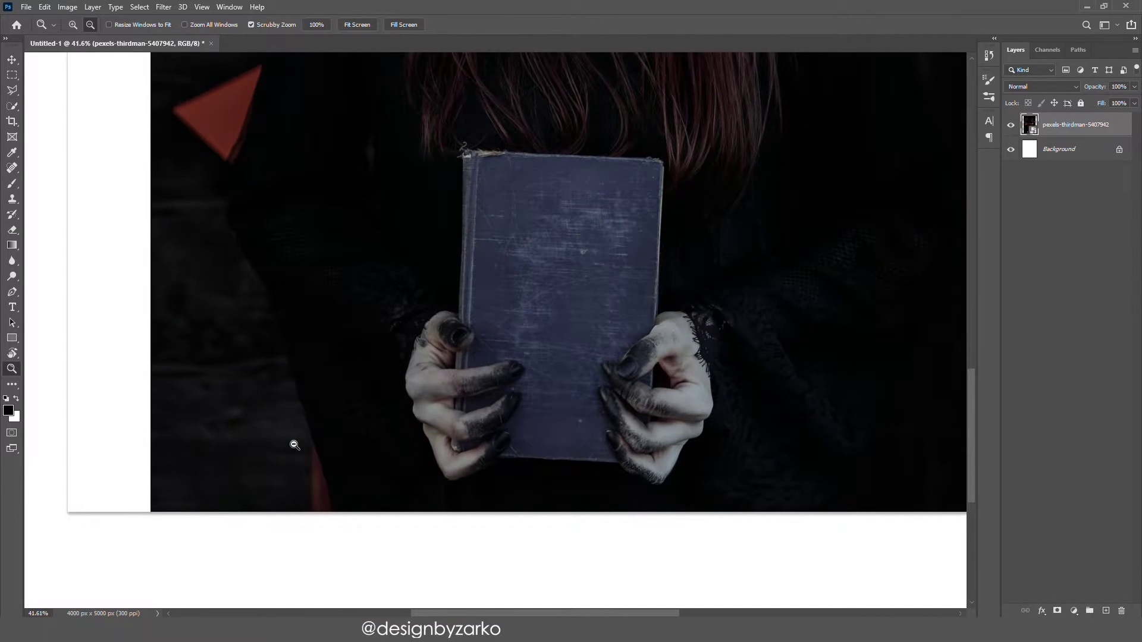
pyautogui.moveTo(294, 445); pyautogui.dragTo(316, 428)
pyautogui.press('p')
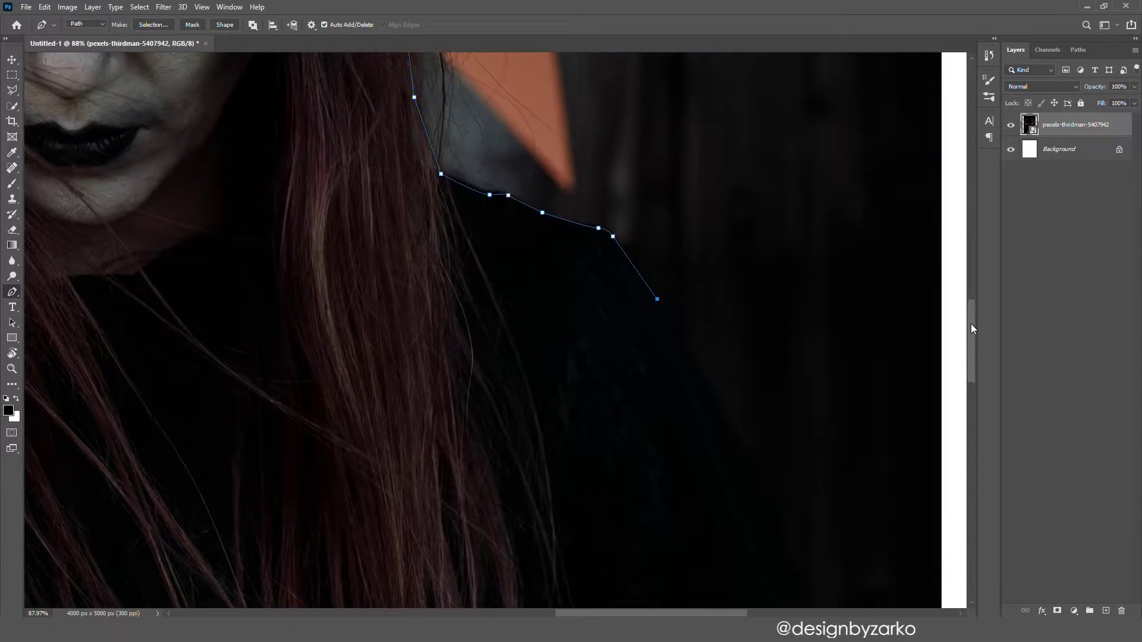
pyautogui.scroll(-3, 851, 302)
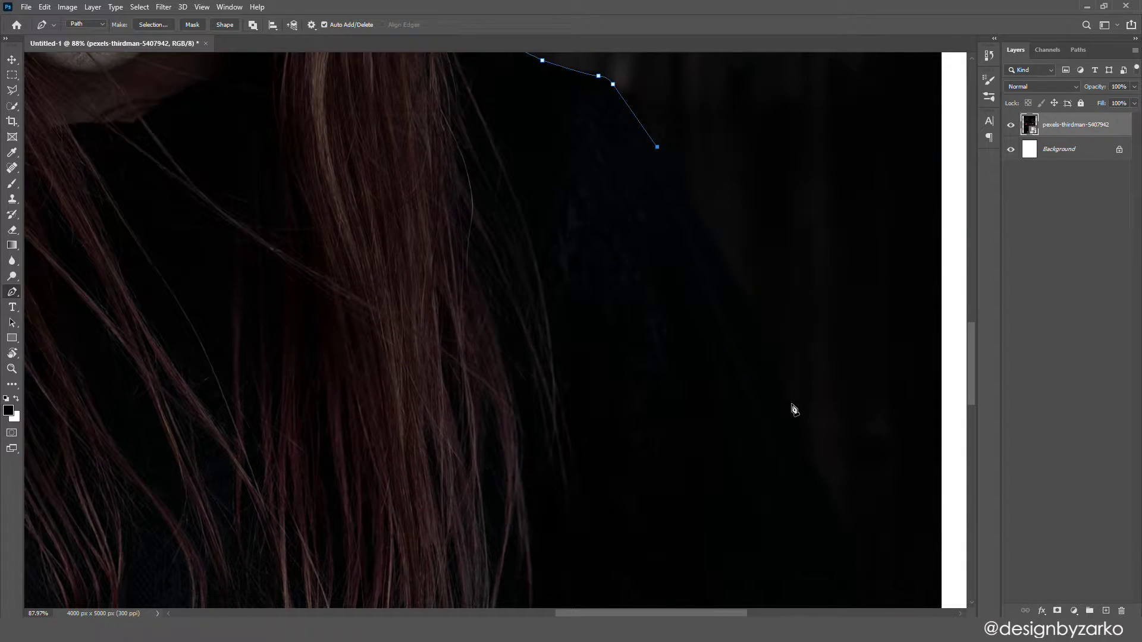
pyautogui.moveTo(792, 404); pyautogui.dragTo(812, 476)
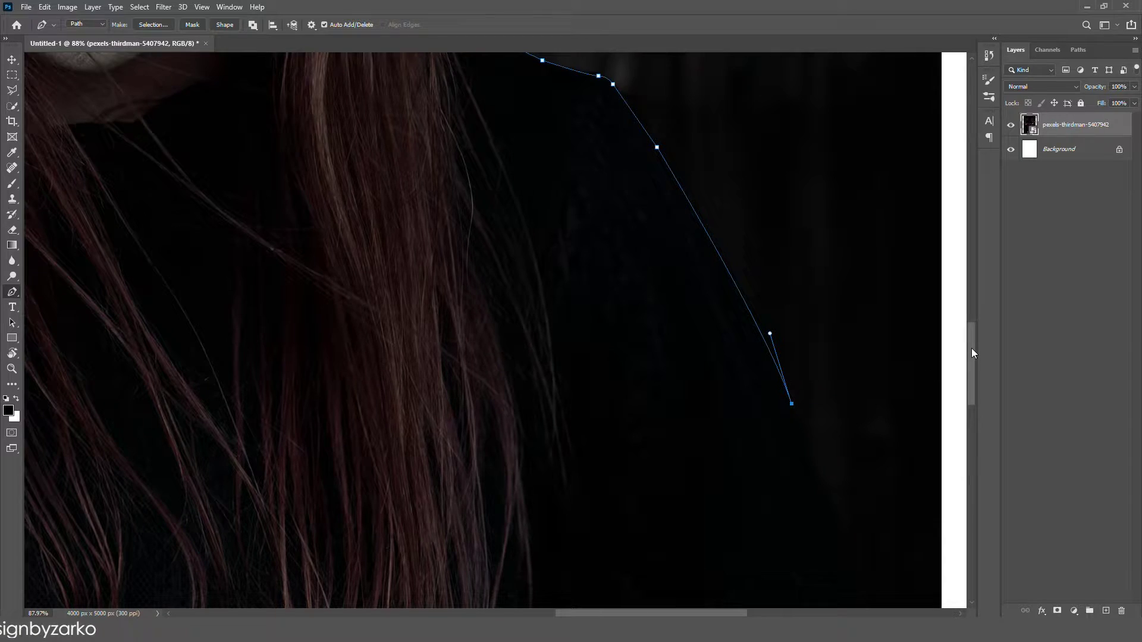
pyautogui.moveTo(972, 349); pyautogui.dragTo(976, 388)
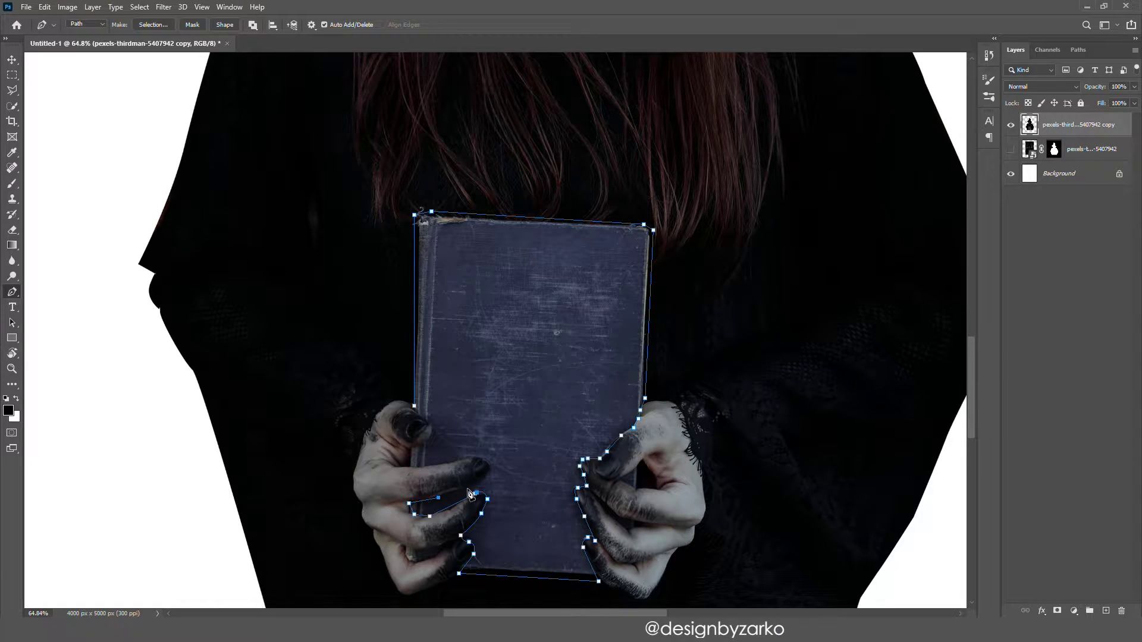
# - Remove the book by filling its selection with Content-Aware Fill
pyautogui.hotkey('ctrl', 'Return')
pyautogui.press('j')
pyautogui.click(45, 6)
pyautogui.click(85, 196)
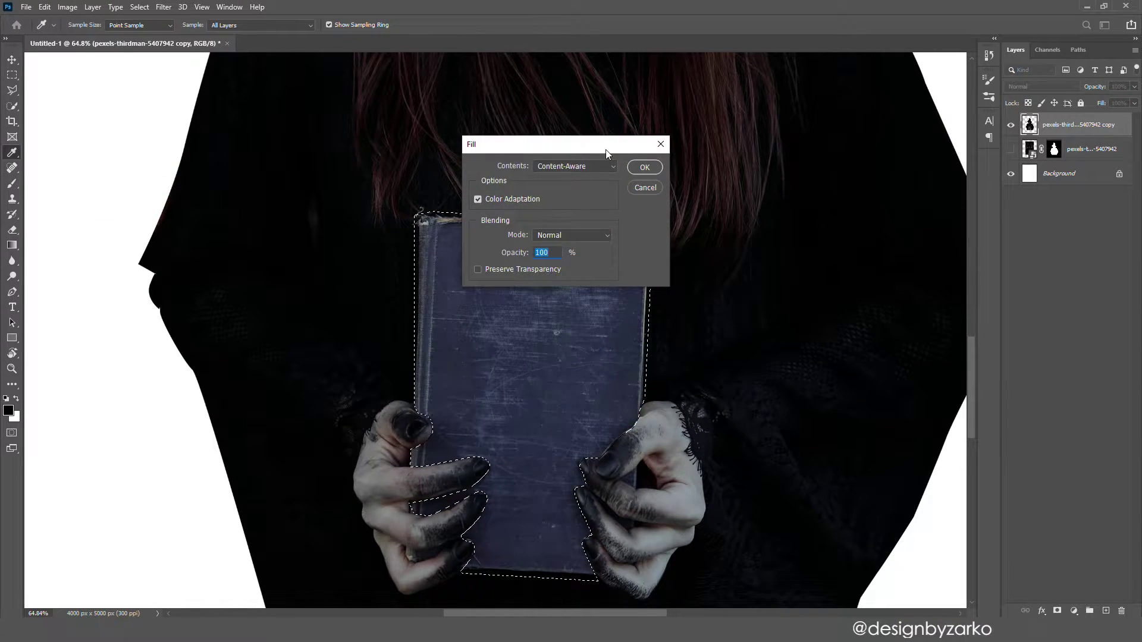
pyautogui.click(650, 168)
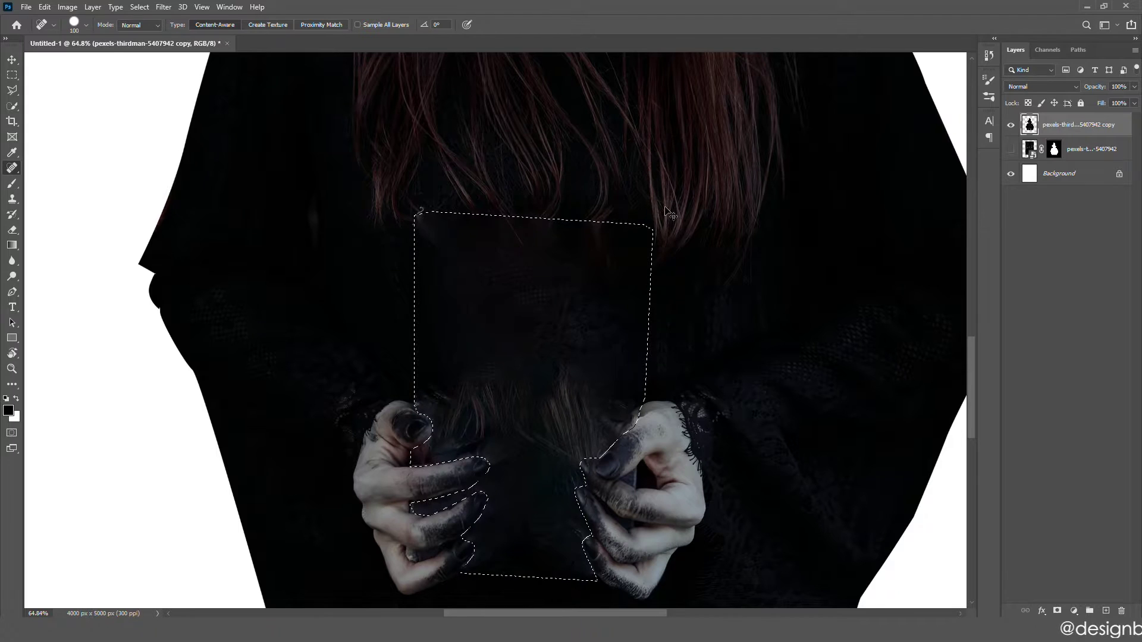
# - Paint out the witch's hands with an enlarged Spot Healing Brush
pyautogui.scroll(-2, 692, 231)
pyautogui.press(']')
pyautogui.press(']')
pyautogui.press(']')
pyautogui.press(']')
pyautogui.press(']')
pyautogui.moveTo(452, 476)
pyautogui.mouseDown()
pyautogui.moveTo(472, 466)
pyautogui.moveTo(441, 364)
pyautogui.moveTo(557, 451)
pyautogui.mouseUp()
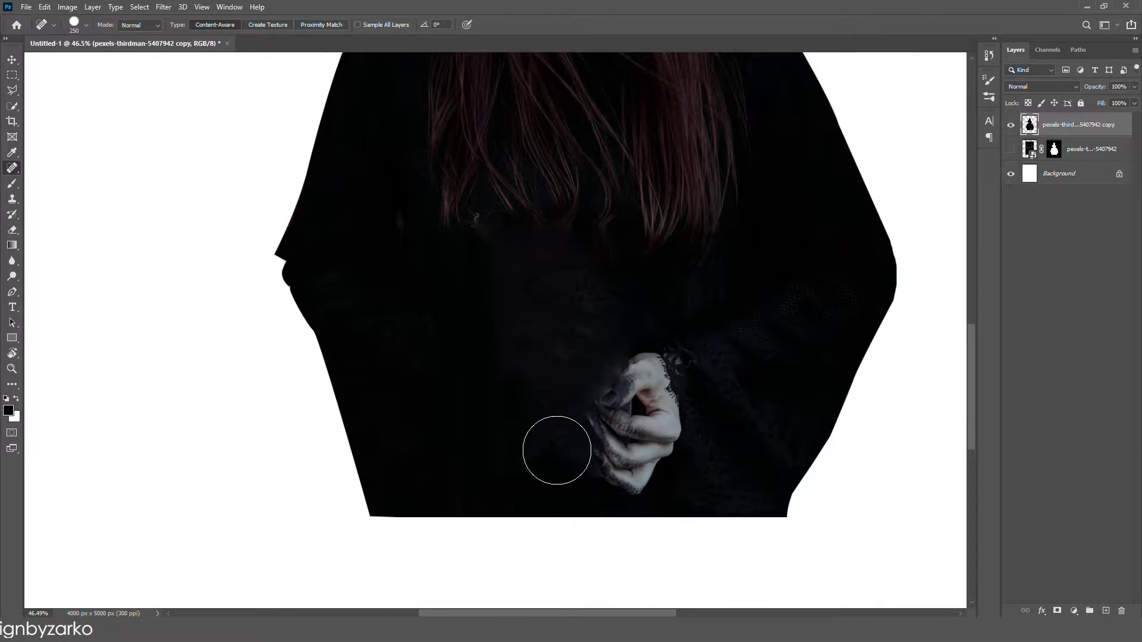
pyautogui.moveTo(665, 376)
pyautogui.mouseDown()
pyautogui.moveTo(605, 467)
pyautogui.moveTo(658, 377)
pyautogui.mouseUp()
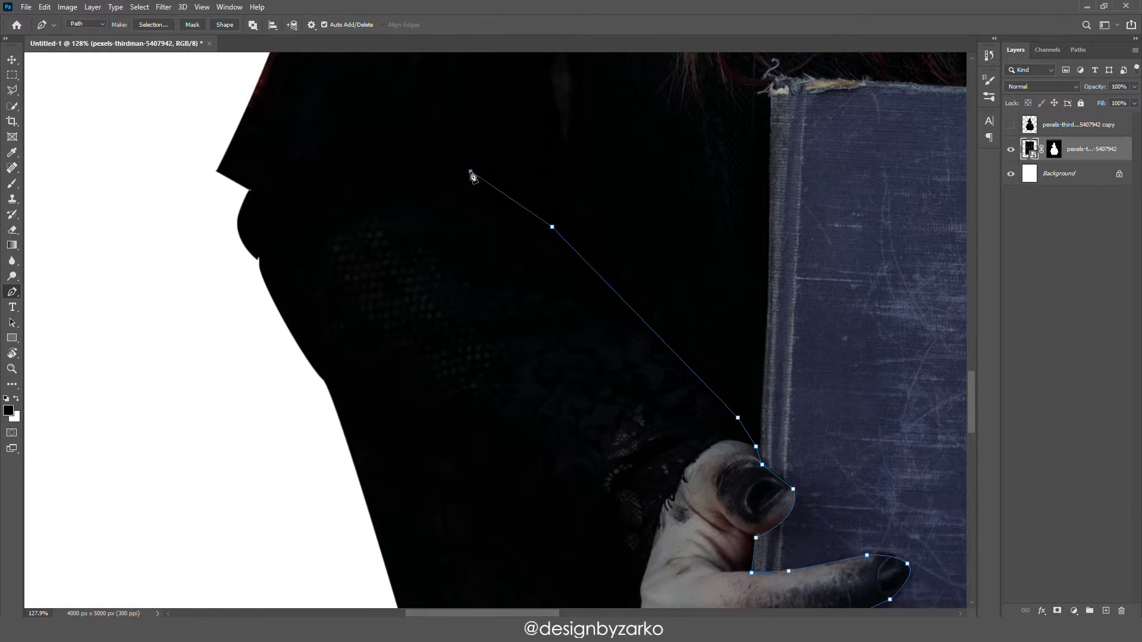
# - Pen-trace both hands and turn the outlines into selections
pyautogui.click(313, 288)
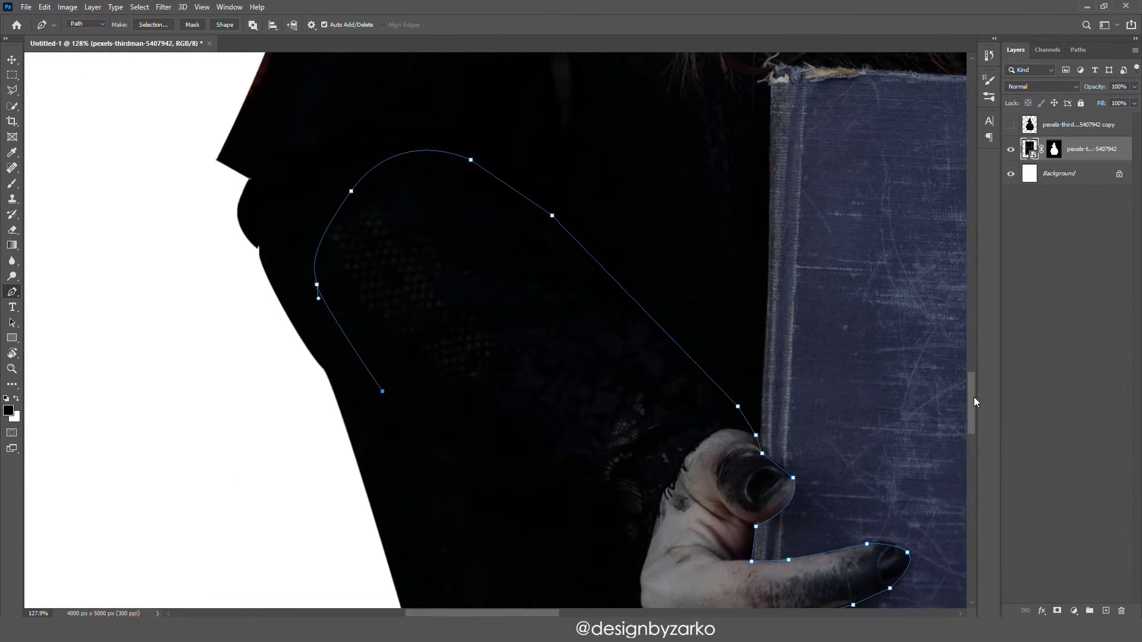
pyautogui.moveTo(642, 430); pyautogui.dragTo(736, 495)
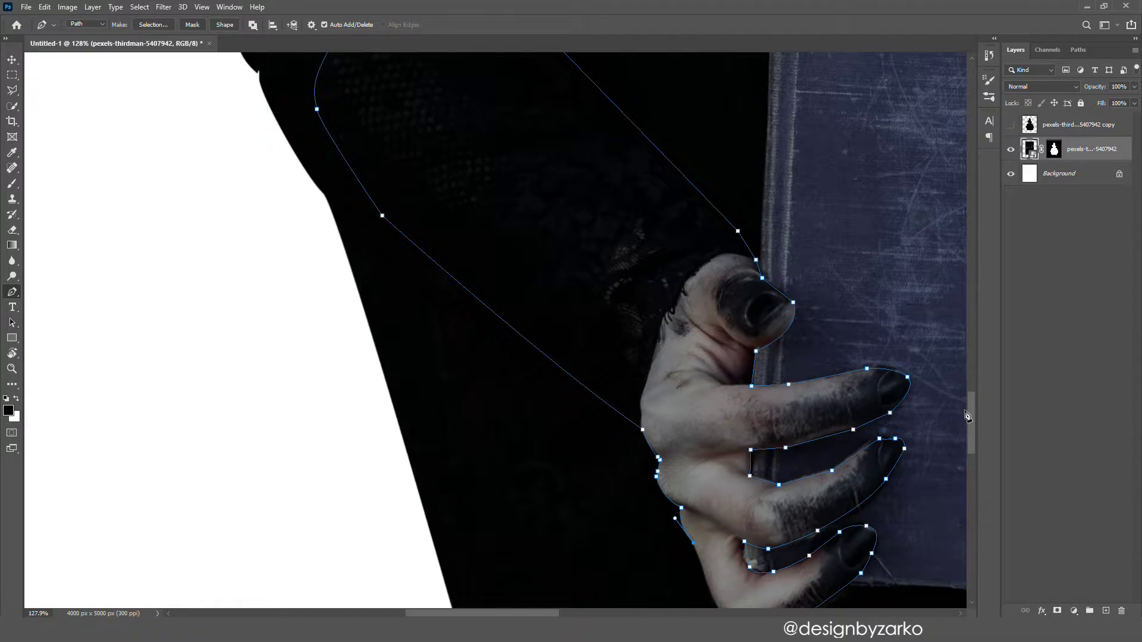
pyautogui.moveTo(968, 417); pyautogui.dragTo(967, 443)
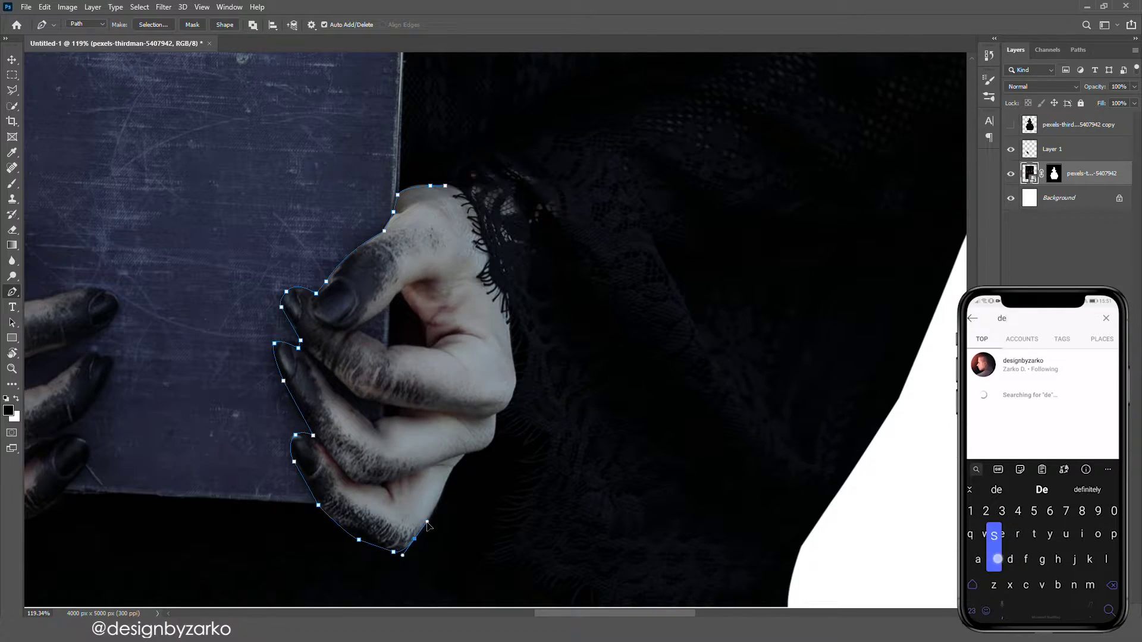
pyautogui.moveTo(515, 374); pyautogui.dragTo(512, 351)
pyautogui.scroll(-2, 505, 354)
pyautogui.click(510, 325)
pyautogui.click(602, 230)
pyautogui.click(615, 192)
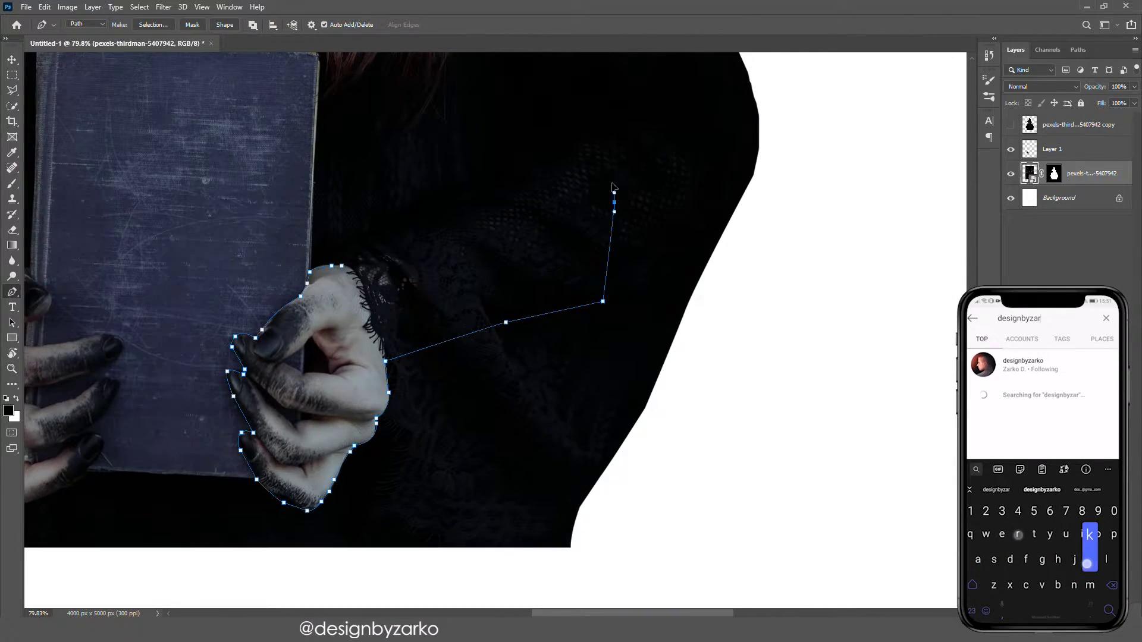
pyautogui.click(625, 324)
pyautogui.scroll(-2, 625, 324)
pyautogui.rightClick(466, 268)
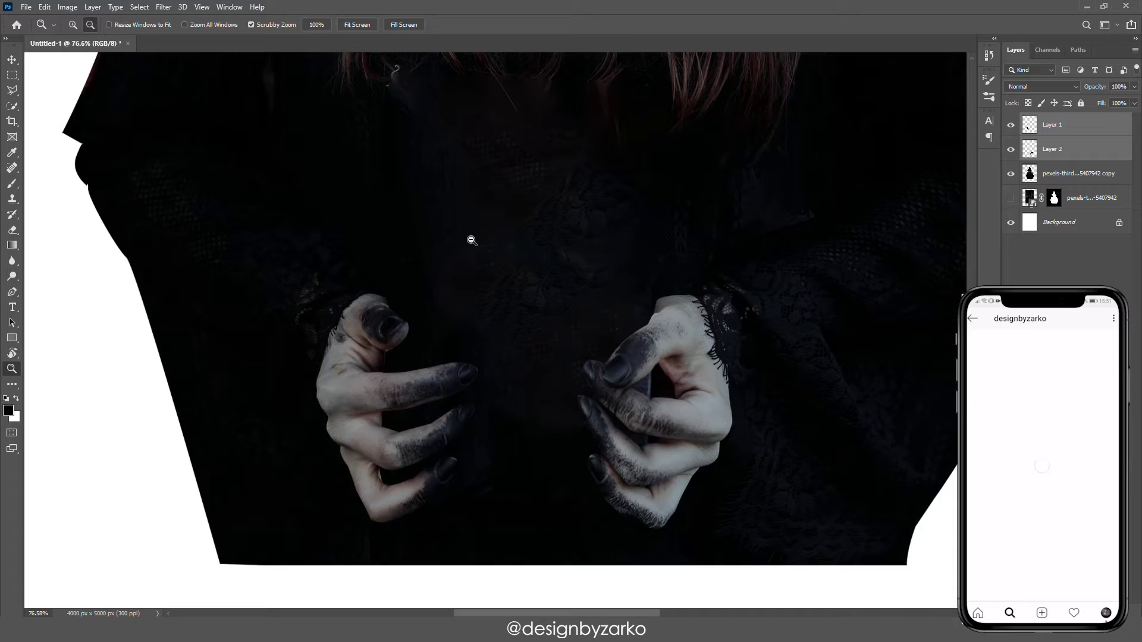
# - Free Transform the hand layer, moving it left so the hands clasp
pyautogui.hotkey('ctrl', 't')
pyautogui.moveTo(765, 288); pyautogui.dragTo(360, 375)
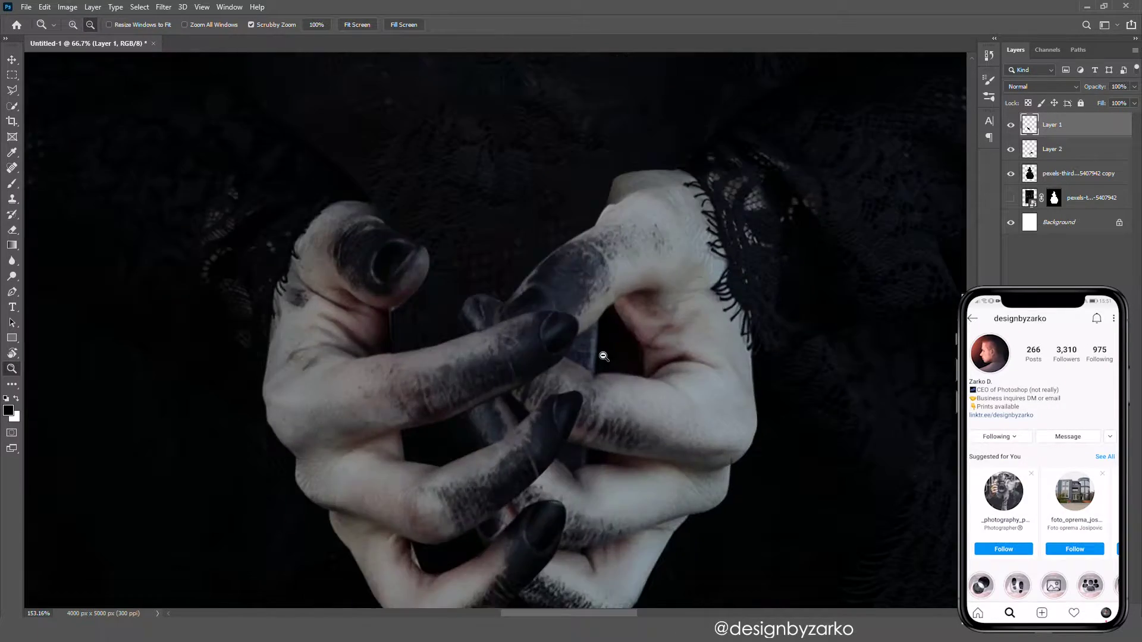
pyautogui.scroll(-3, 589, 419)
pyautogui.scroll(3, 589, 420)
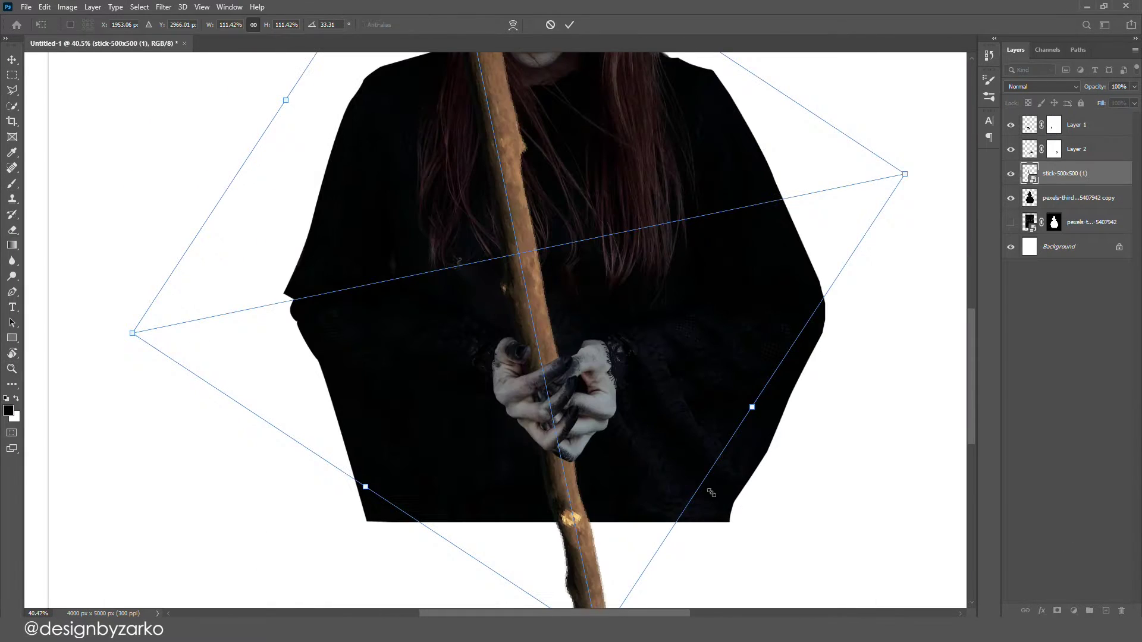
# - Slant the stick through the witch's hands and move the cauldron down under her
pyautogui.moveTo(709, 492); pyautogui.dragTo(804, 496)
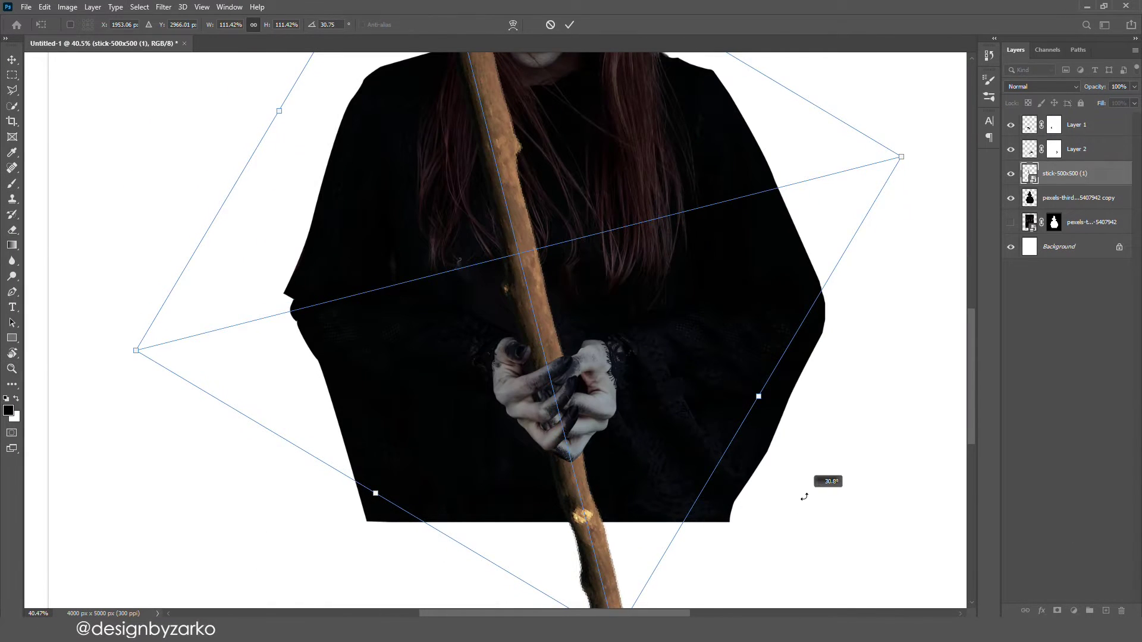
pyautogui.moveTo(651, 445)
pyautogui.mouseDown()
pyautogui.moveTo(637, 447)
pyautogui.moveTo(648, 455)
pyautogui.moveTo(635, 446)
pyautogui.mouseUp()
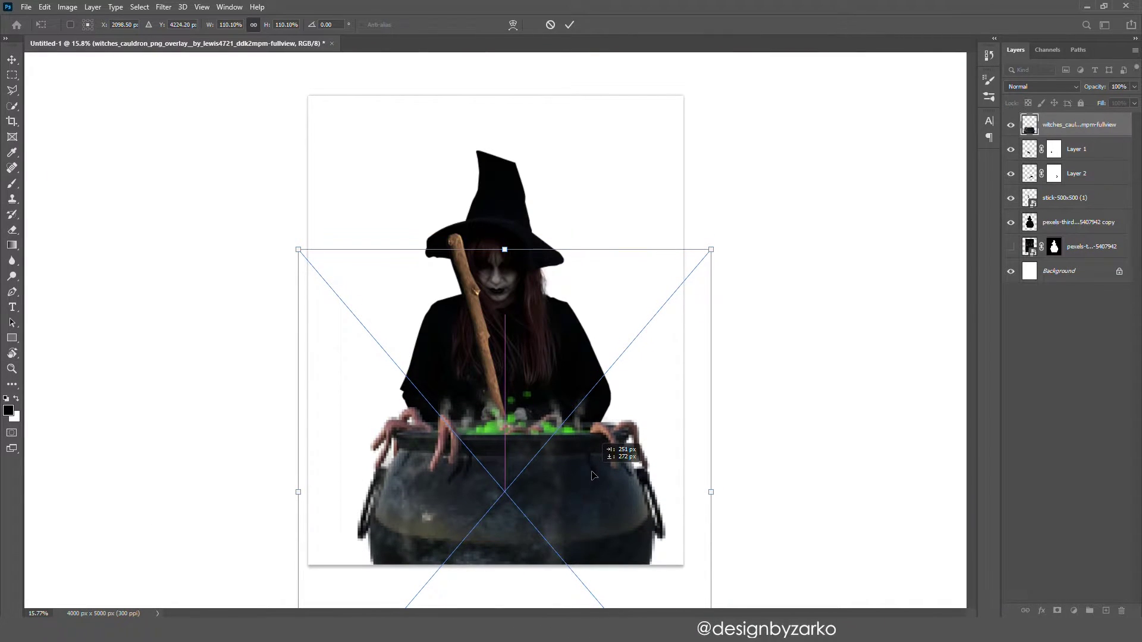
pyautogui.press('Return')
pyautogui.hotkey('ctrl', 't')
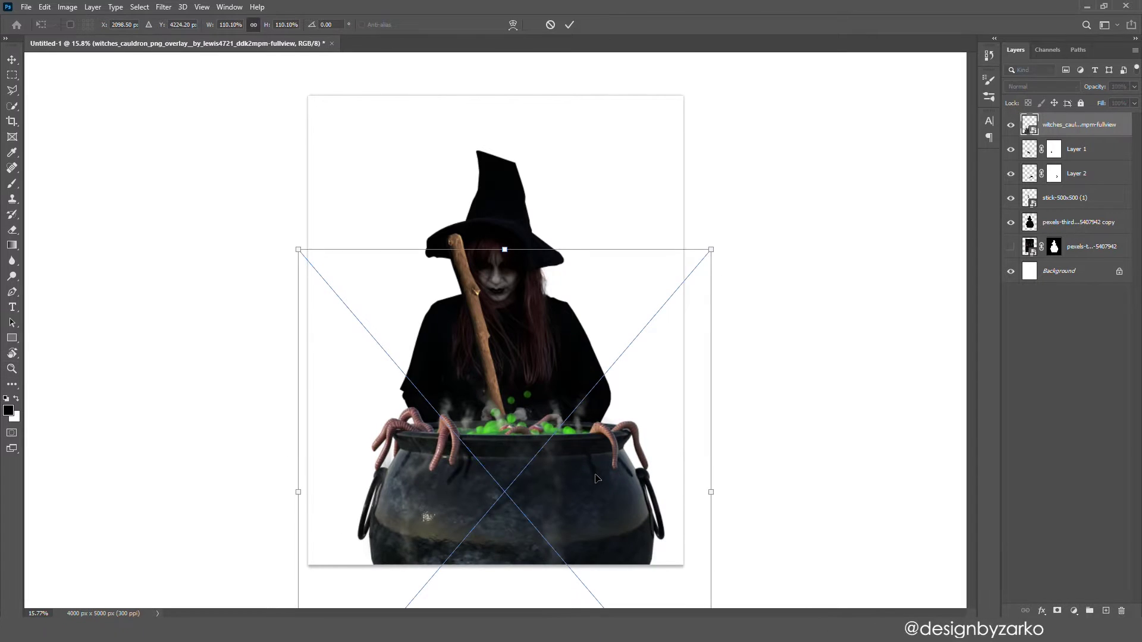
pyautogui.moveTo(597, 479); pyautogui.dragTo(587, 480)
pyautogui.press('Return')
pyautogui.press('z')
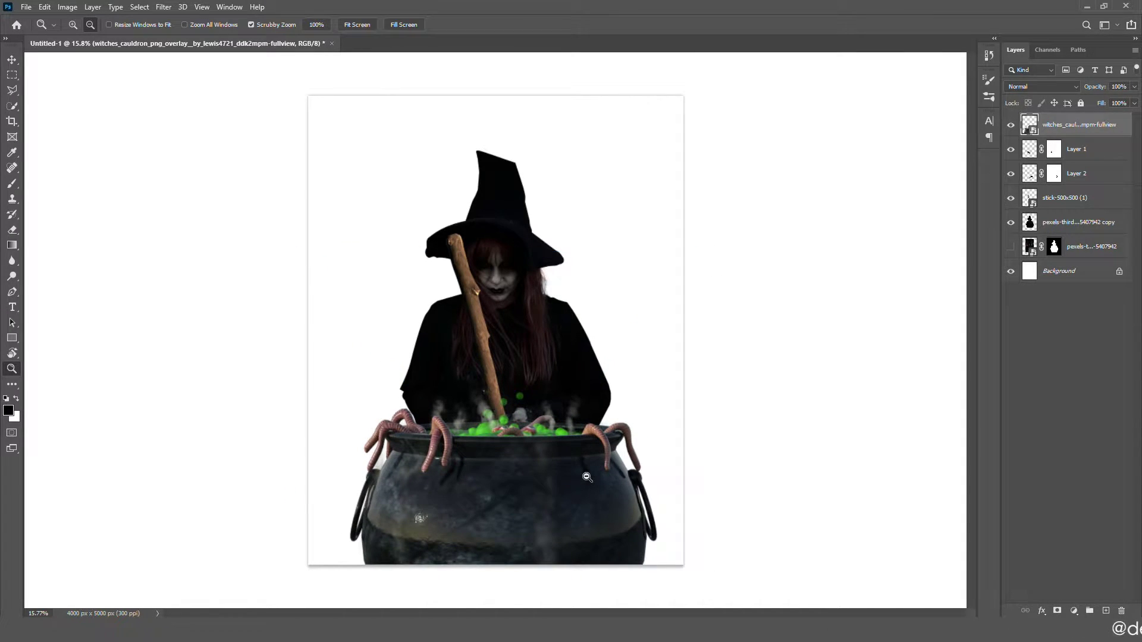
pyautogui.moveTo(502, 425); pyautogui.dragTo(586, 484)
# - Select the pumpkin away from its crate background with Quick Selection
pyautogui.hotkey('ctrl', 't')
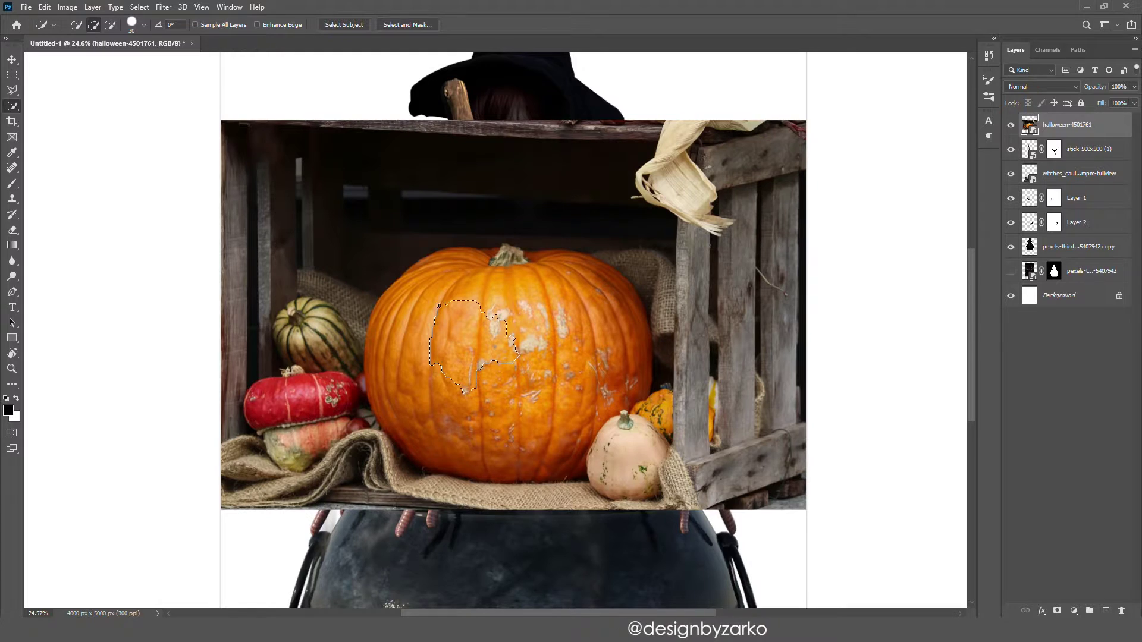
pyautogui.moveTo(438, 306)
pyautogui.mouseDown()
pyautogui.moveTo(445, 367)
pyautogui.moveTo(412, 370)
pyautogui.moveTo(393, 394)
pyautogui.moveTo(415, 325)
pyautogui.moveTo(484, 356)
pyautogui.moveTo(609, 251)
pyautogui.mouseUp()
pyautogui.hotkey('ctrl', 'd')
pyautogui.press('z')
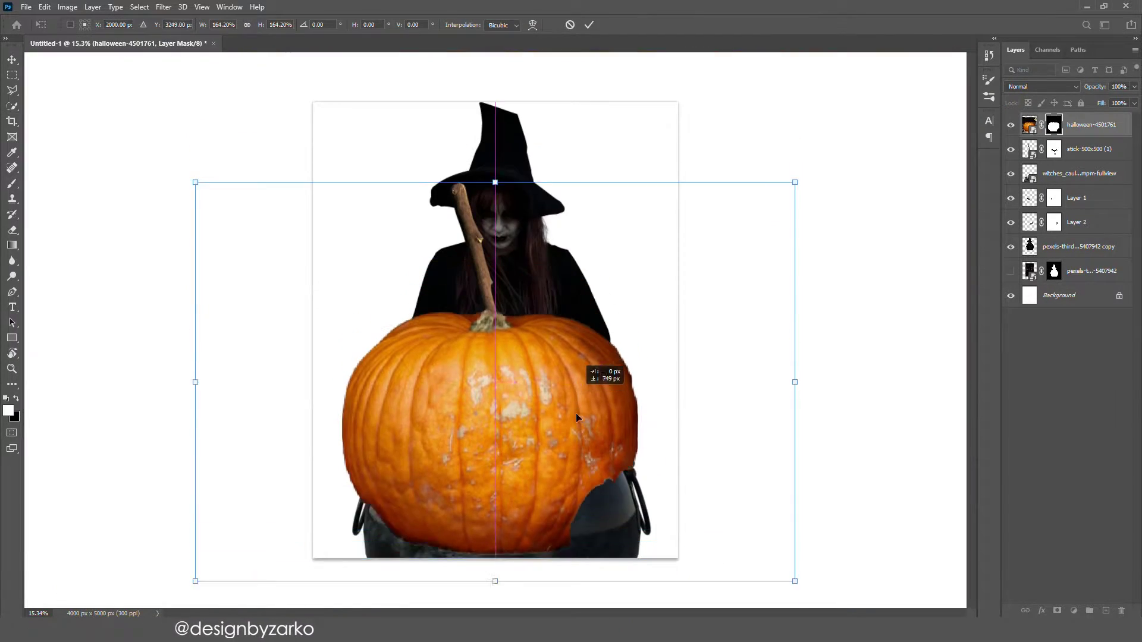
# - Move the pumpkin down below the witch and commit the transform
pyautogui.moveTo(575, 412); pyautogui.dragTo(585, 475)
pyautogui.press('Return')
pyautogui.press('z')
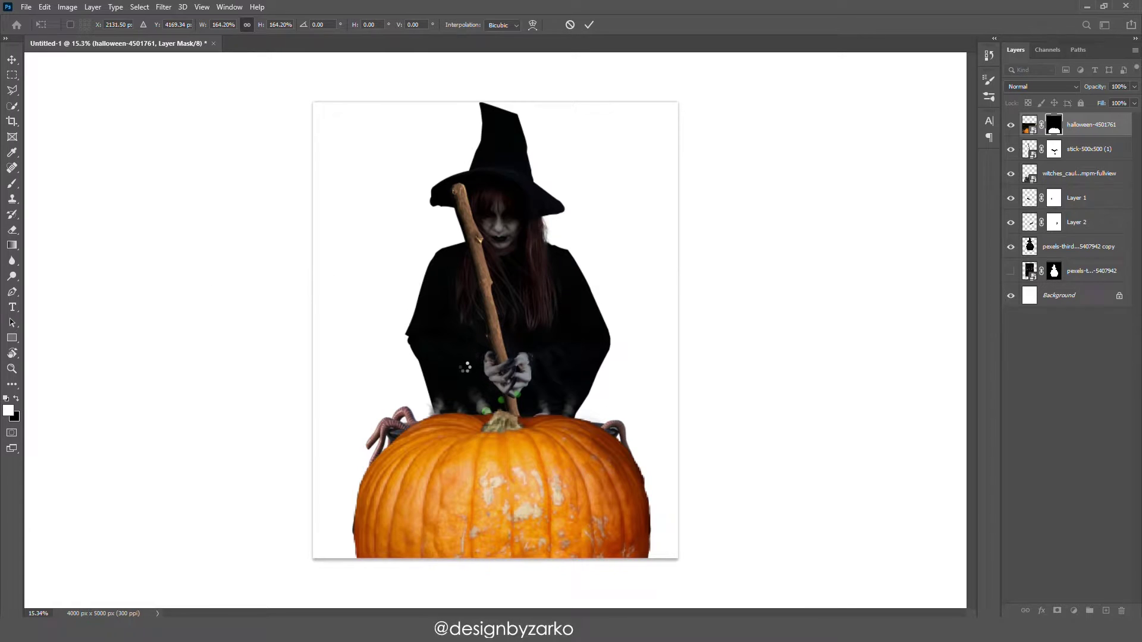
pyautogui.moveTo(393, 330); pyautogui.dragTo(424, 348)
pyautogui.moveTo(523, 528); pyautogui.dragTo(559, 528)
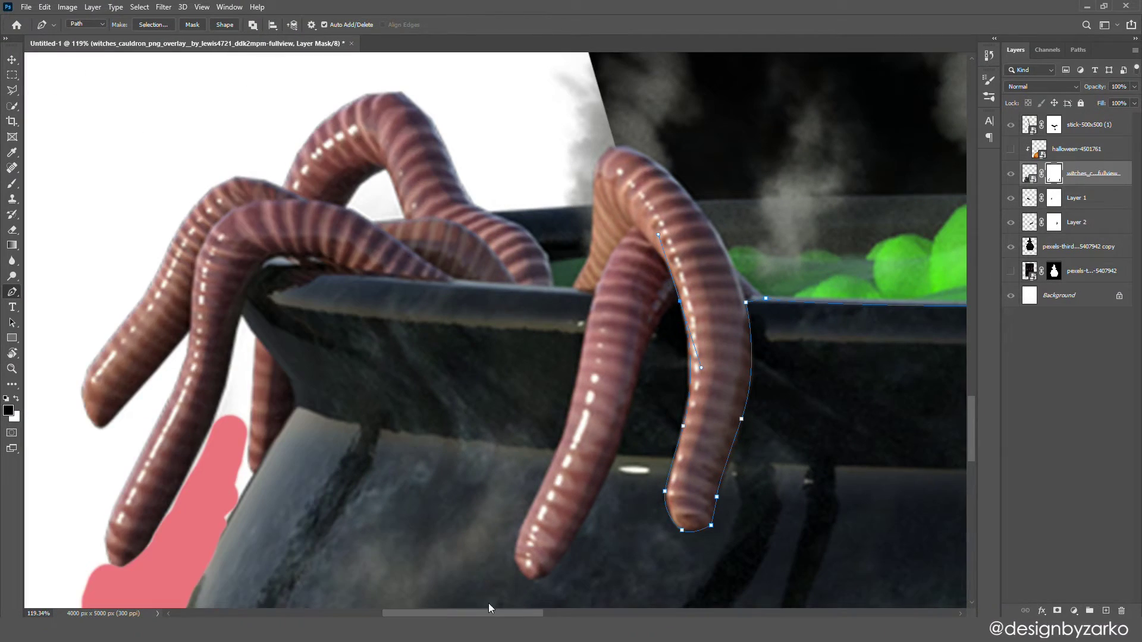
# - Pen-trace the worms draped over the cauldron rim
pyautogui.click(602, 426)
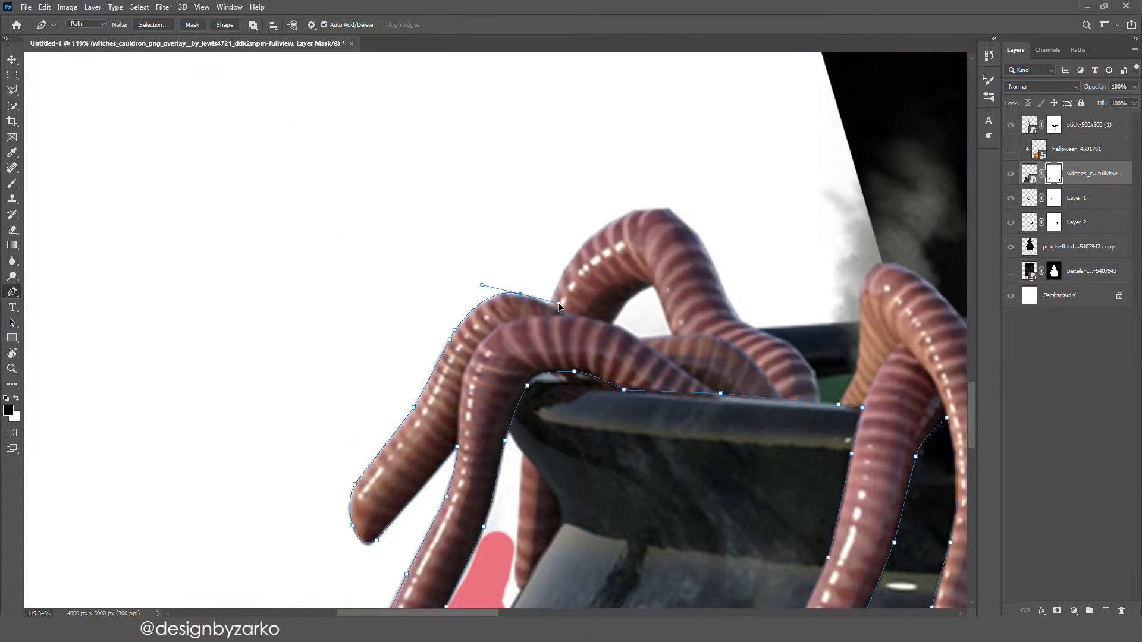
pyautogui.moveTo(668, 208); pyautogui.dragTo(750, 212)
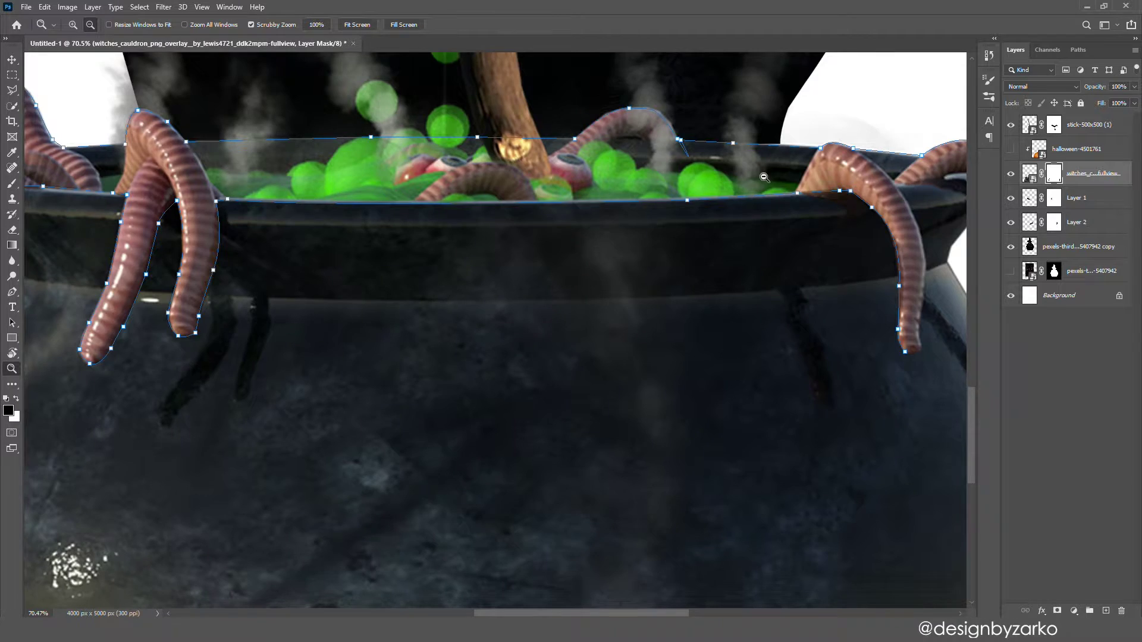
pyautogui.keyDown('alt'); pyautogui.click(764, 177); pyautogui.keyUp('alt')
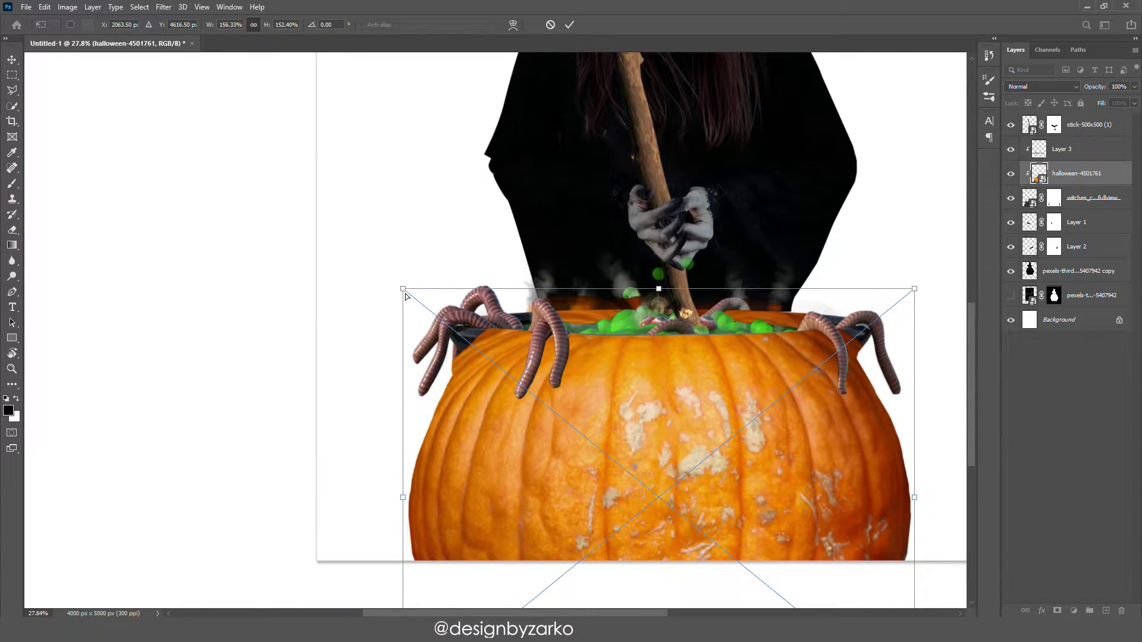
# - Skew the pumpkin's corners to match the cauldron's shape and commit
pyautogui.moveTo(406, 296); pyautogui.dragTo(369, 268)
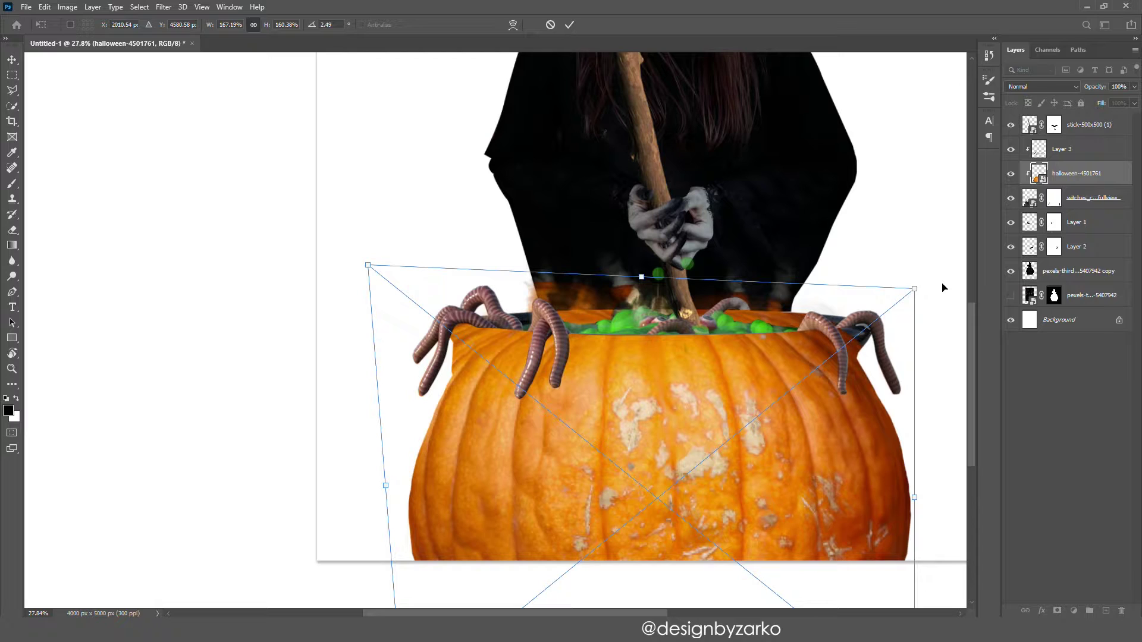
pyautogui.moveTo(915, 294); pyautogui.dragTo(925, 262)
pyautogui.press('Return')
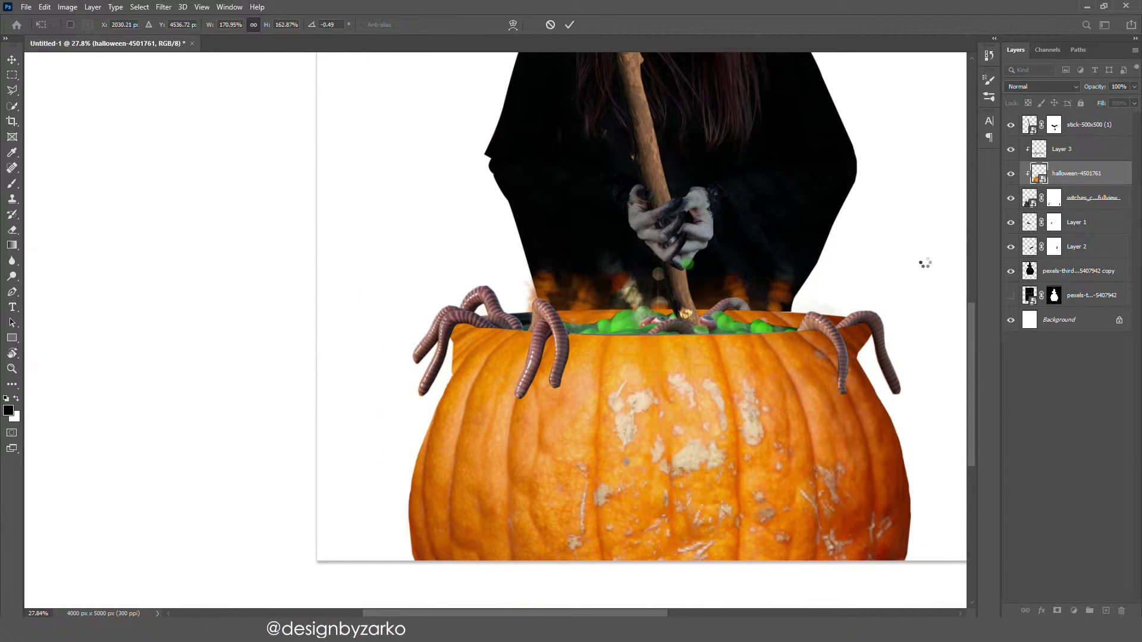
pyautogui.press('z')
pyautogui.moveTo(798, 275); pyautogui.dragTo(845, 274)
# - Mask the pumpkin layer and fill the path selection with black to hide excess edge
pyautogui.click(1057, 611)
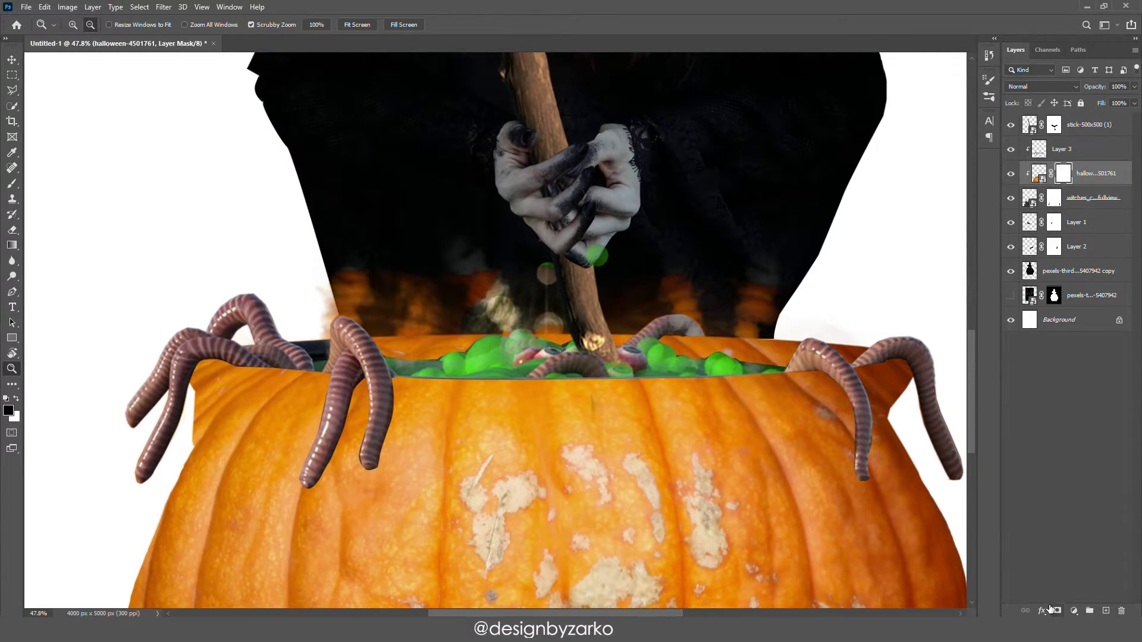
pyautogui.press('b')
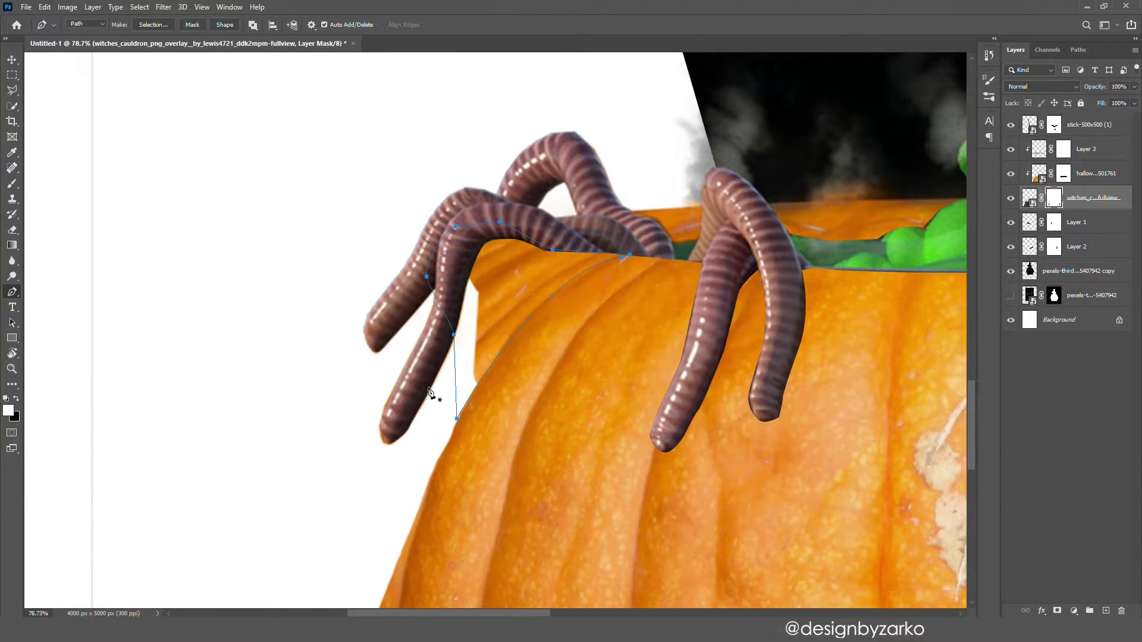
pyautogui.rightClick(429, 392)
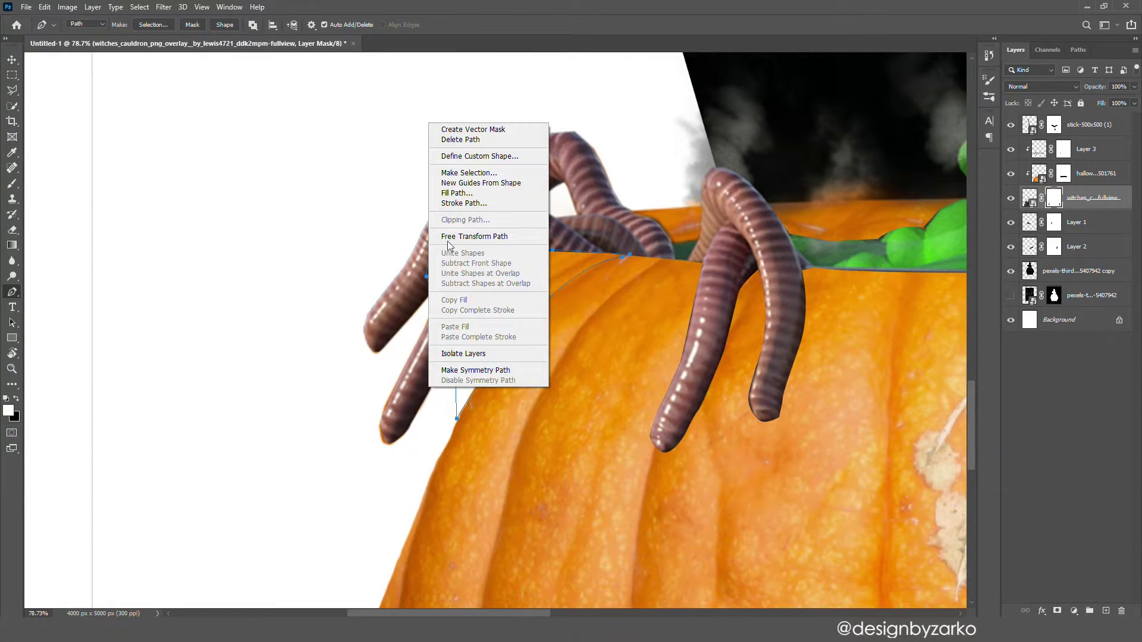
pyautogui.click(469, 173)
pyautogui.press('Return')
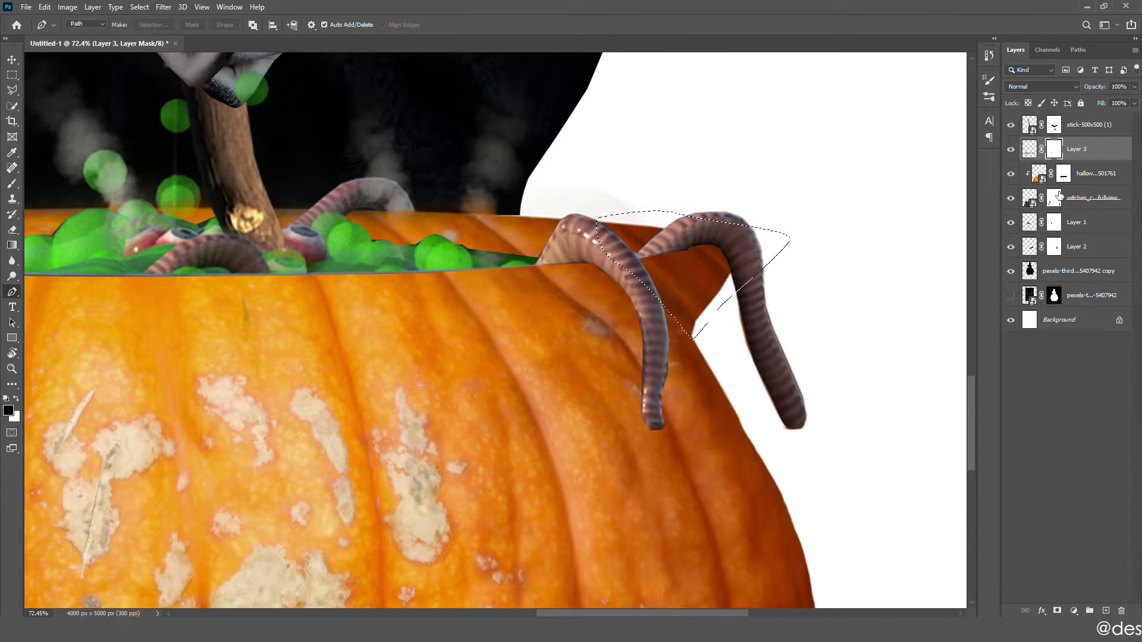
pyautogui.hotkey('alt', 'BackSpace')
pyautogui.hotkey('ctrl', 'd')
# - Move the sky photo up behind the witch and lower the pumpkin's Lightness to -11
pyautogui.press('z')
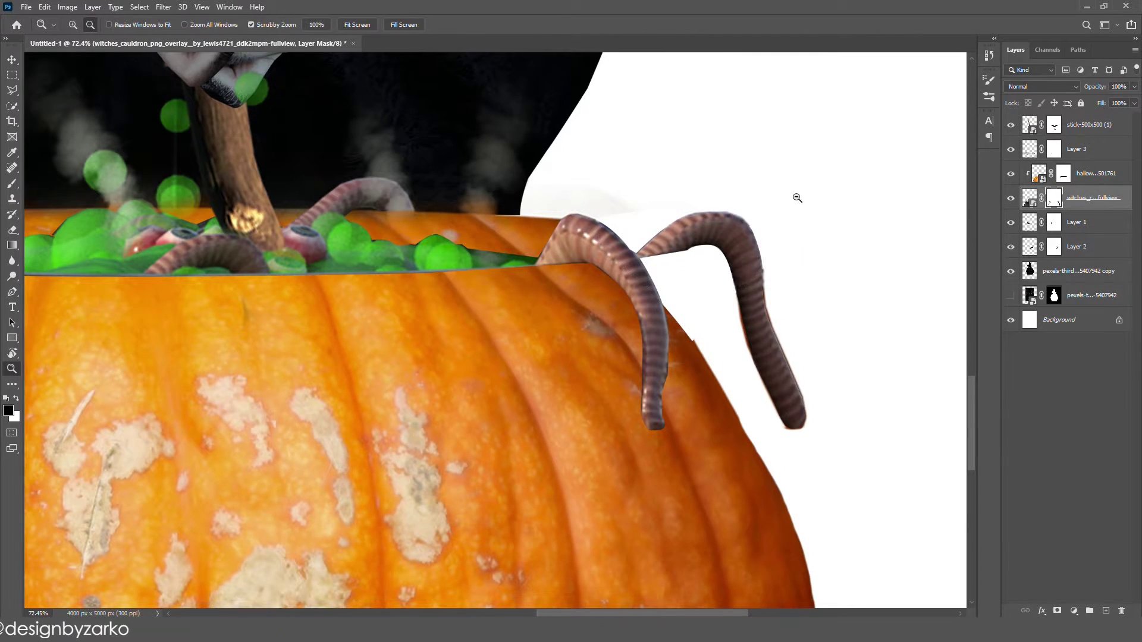
pyautogui.moveTo(797, 196); pyautogui.dragTo(545, 207)
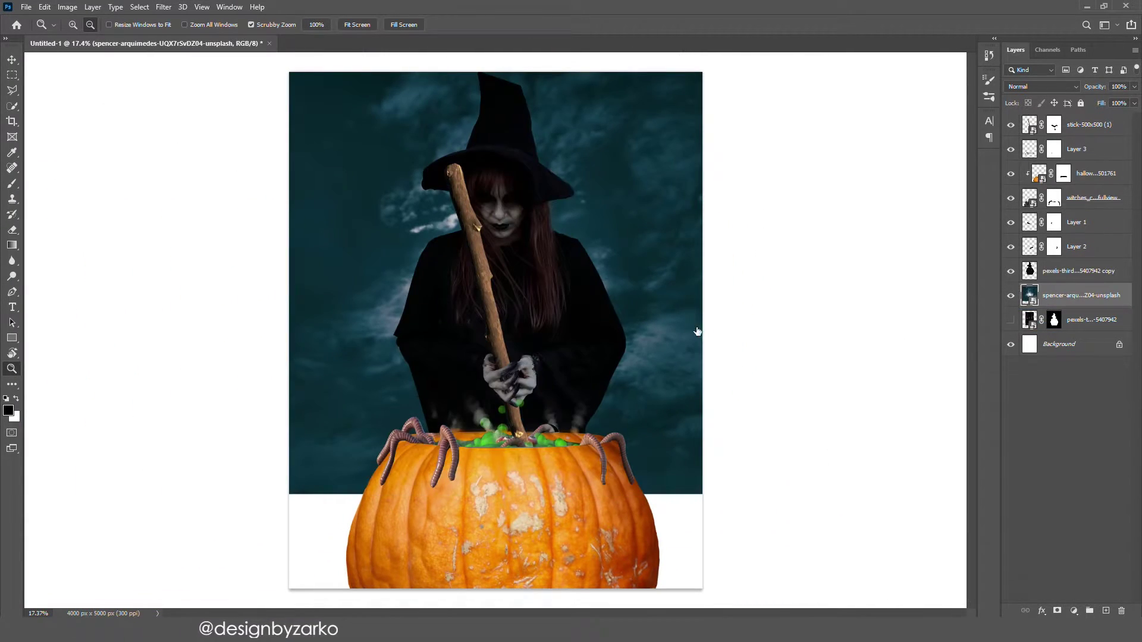
pyautogui.hotkey('ctrl', 't')
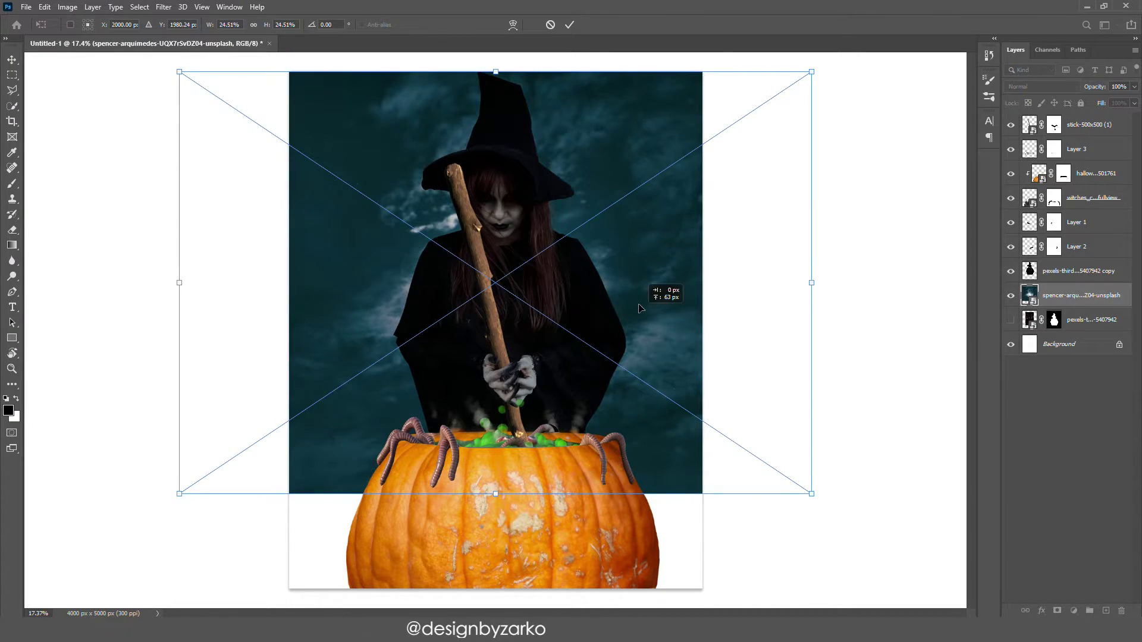
pyautogui.moveTo(633, 333); pyautogui.dragTo(637, 198)
pyautogui.press('Return')
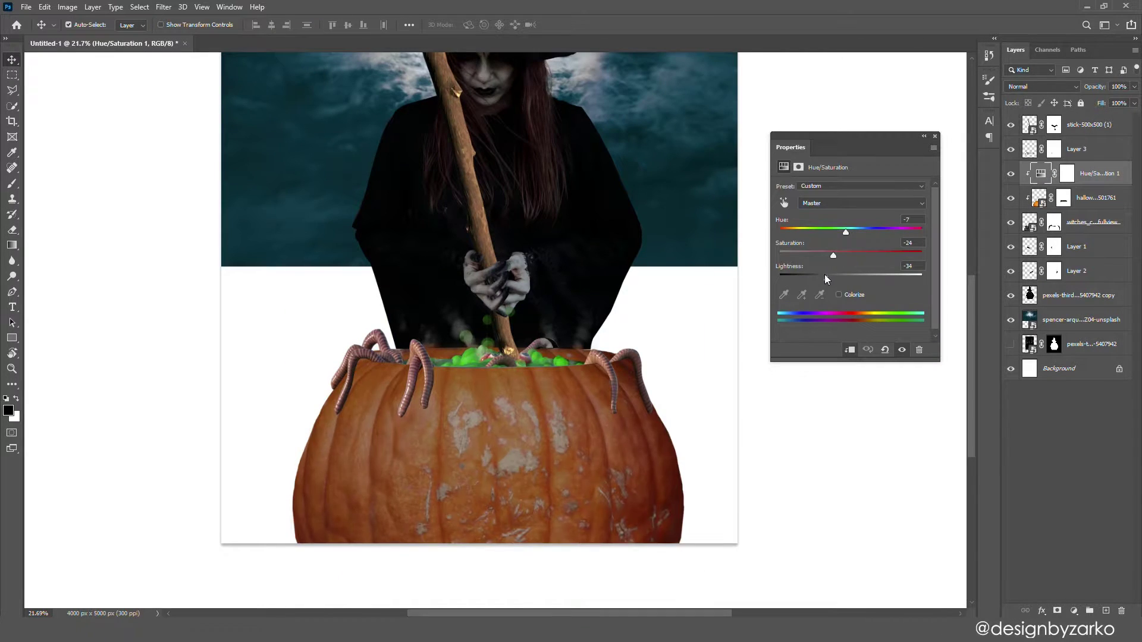
pyautogui.moveTo(825, 274)
pyautogui.mouseDown()
pyautogui.moveTo(815, 275)
pyautogui.moveTo(843, 275)
pyautogui.mouseUp()
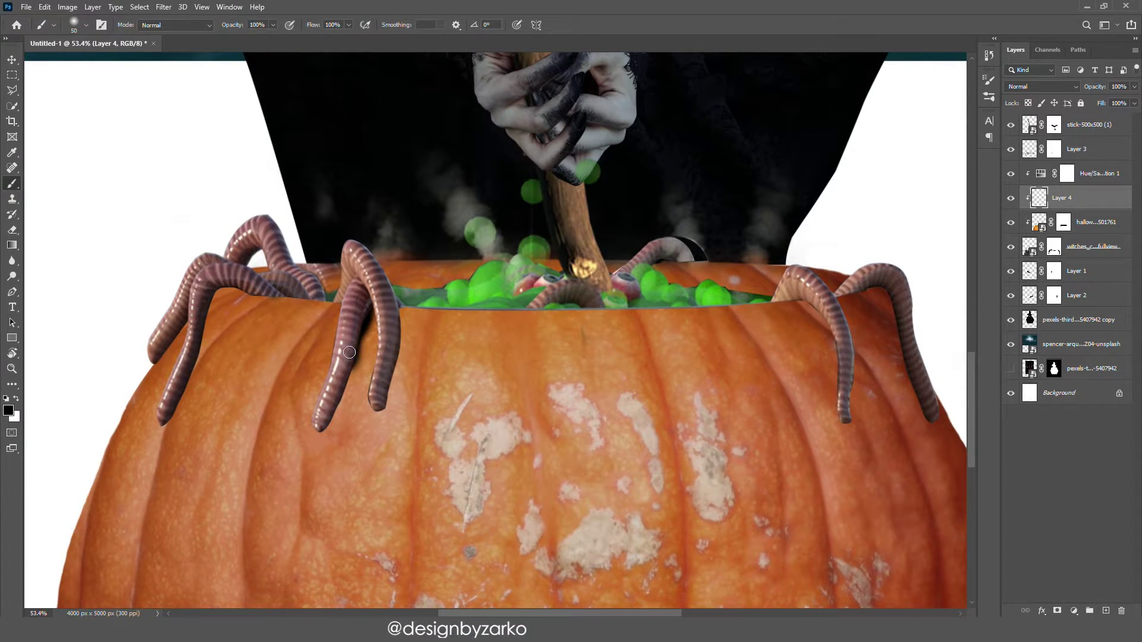
# - Paint soft black shadows beneath the worms on Layer 4 and its mask
pyautogui.press('z')
pyautogui.press('b')
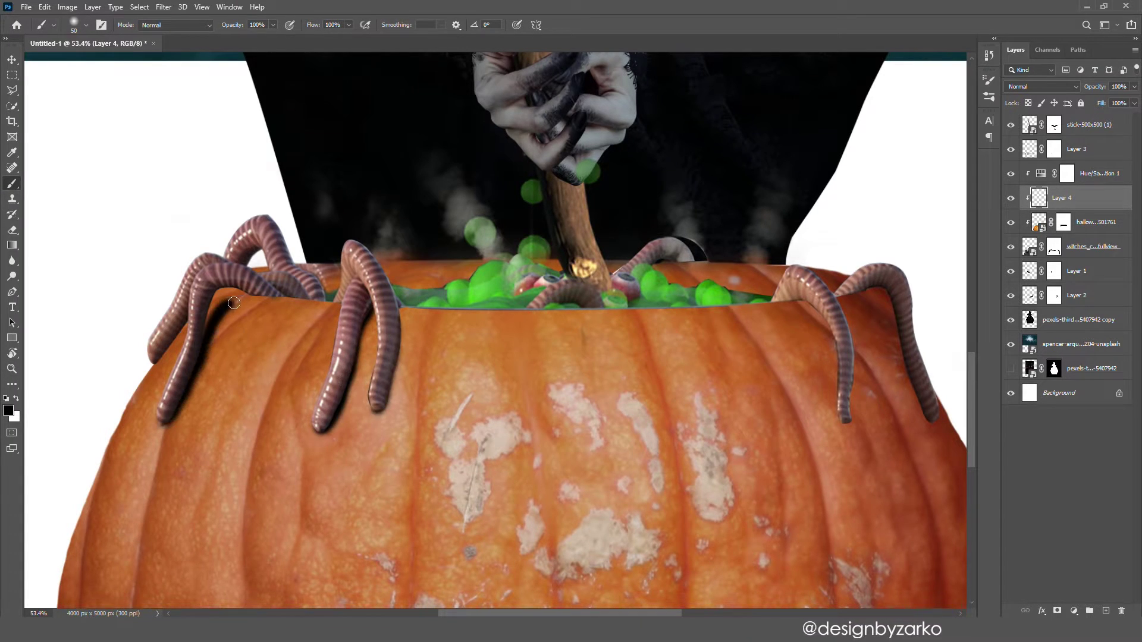
pyautogui.scroll(2, 603, 292)
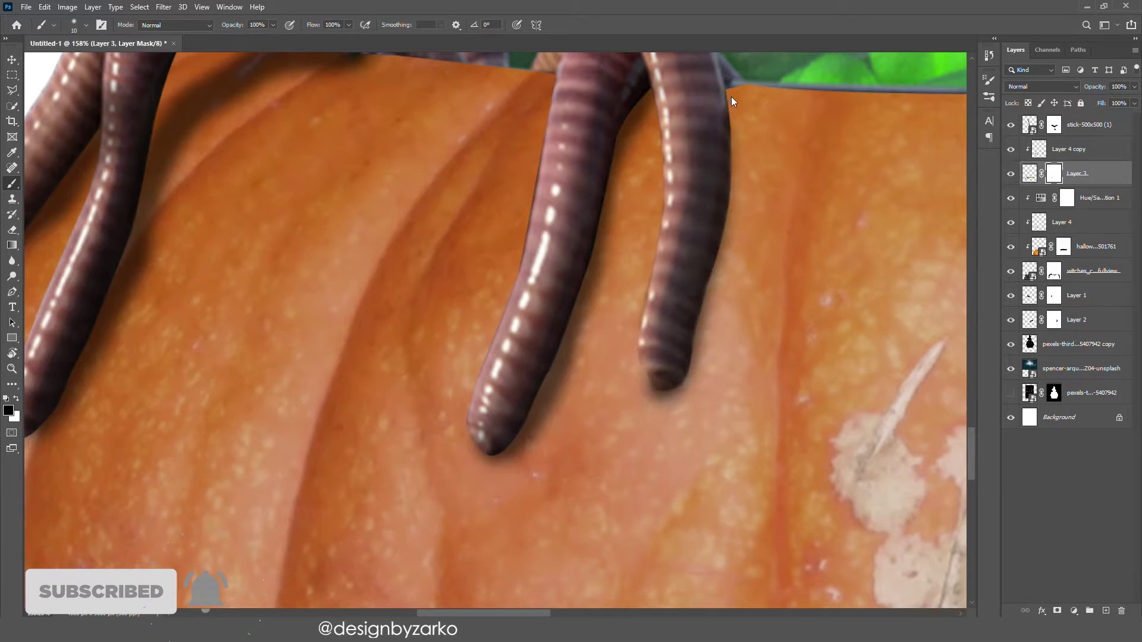
pyautogui.scroll(-4, 507, 276)
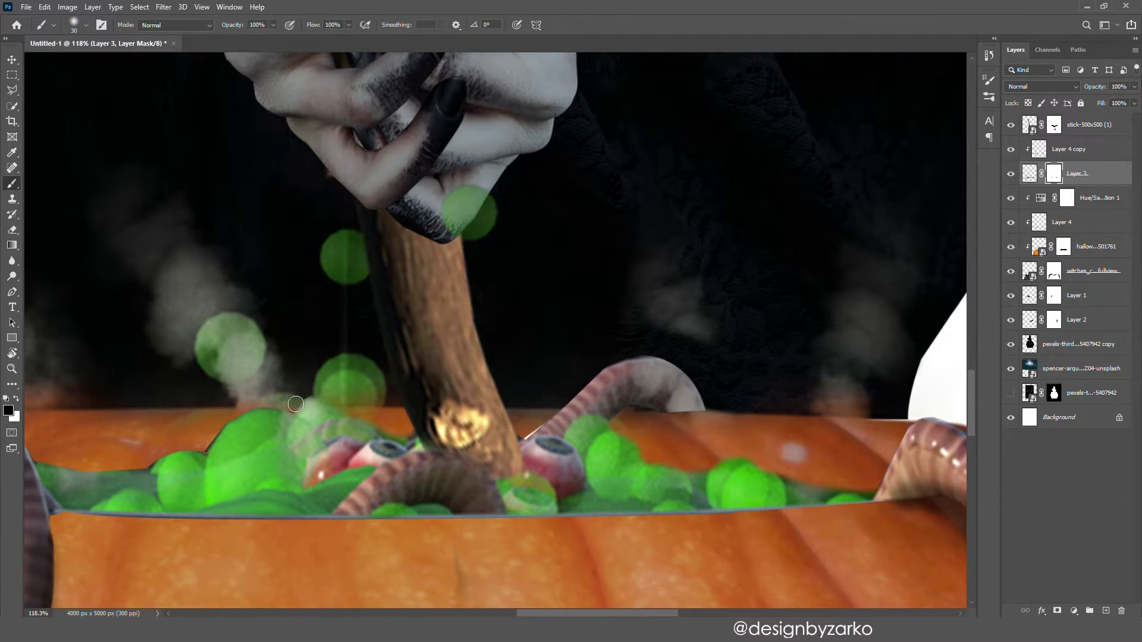
pyautogui.scroll(3, 256, 448)
pyautogui.hscroll(5, 256, 448)
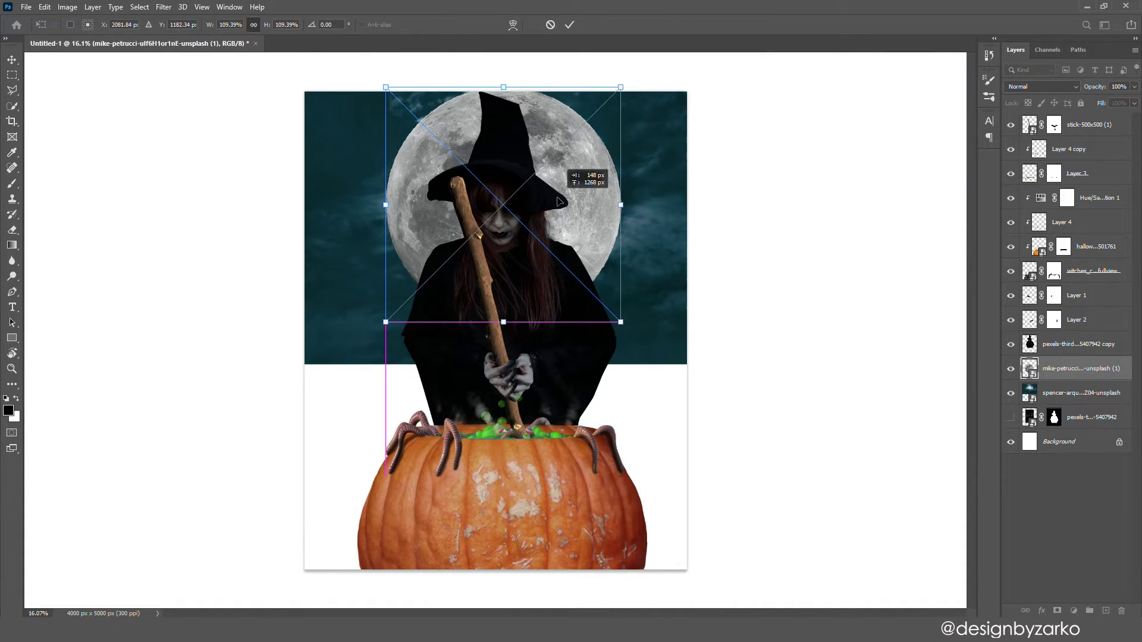
# - Nudge the moon behind the witch's hat, then scale the grass photo and drag it down
pyautogui.moveTo(560, 198); pyautogui.dragTo(553, 206)
pyautogui.press('Return')
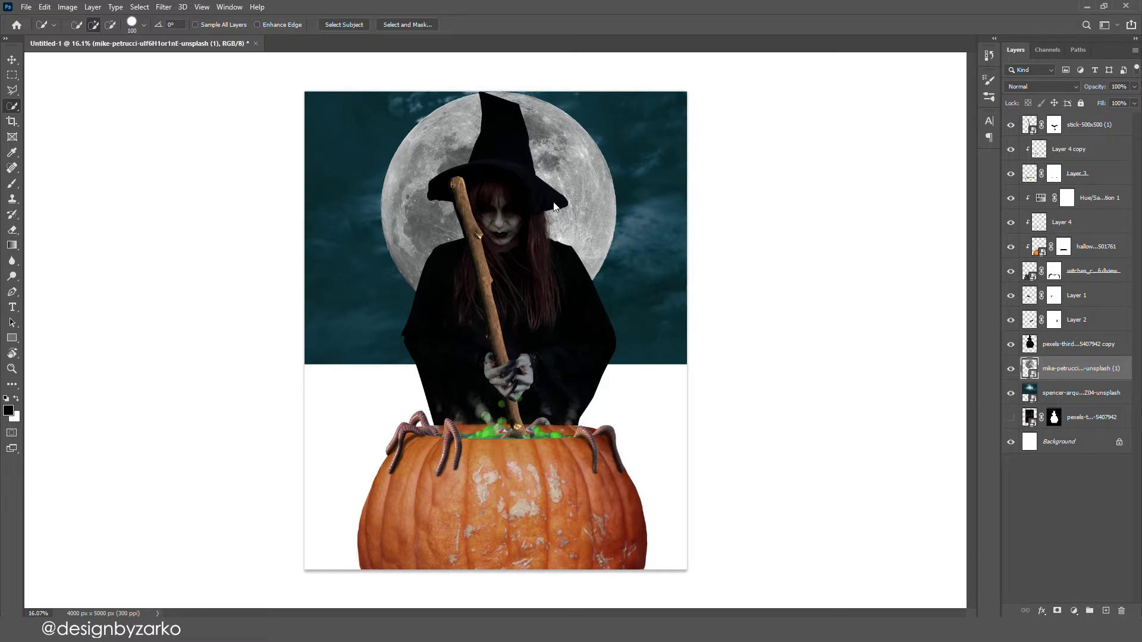
pyautogui.press('z')
pyautogui.keyDown('alt'); pyautogui.click(462, 188); pyautogui.keyUp('alt')
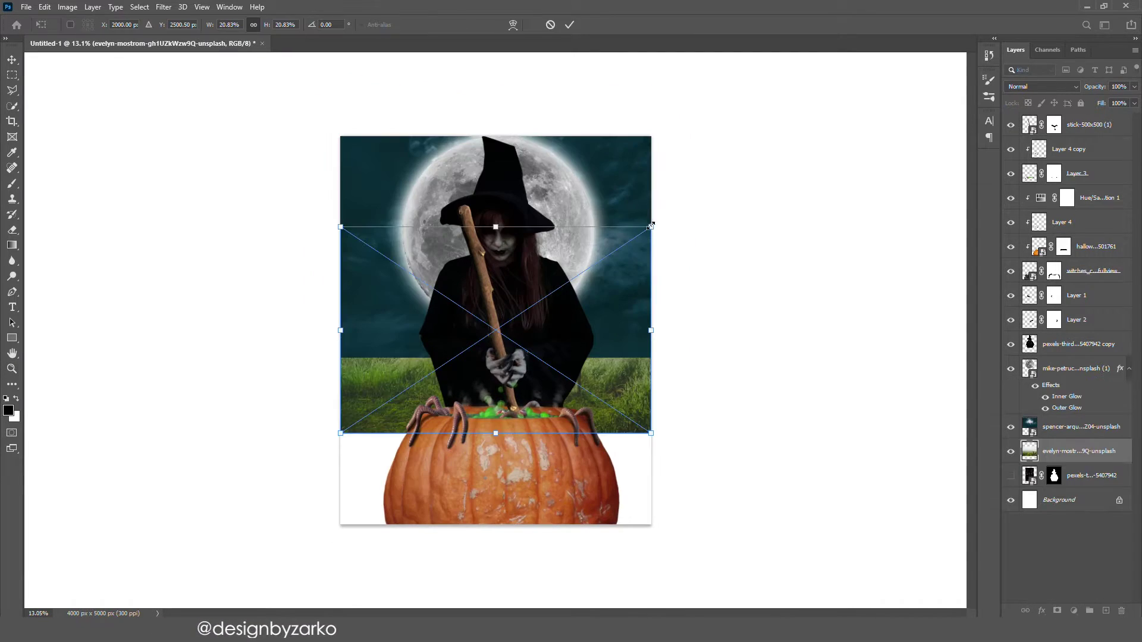
pyautogui.moveTo(651, 226); pyautogui.dragTo(740, 186)
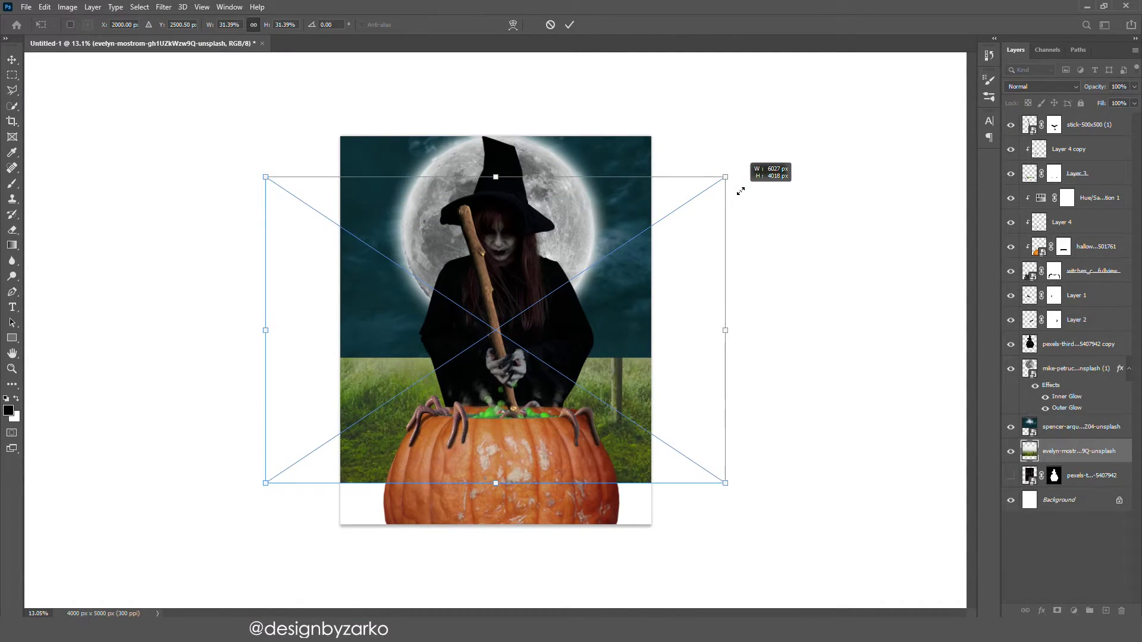
pyautogui.moveTo(627, 285); pyautogui.dragTo(708, 323)
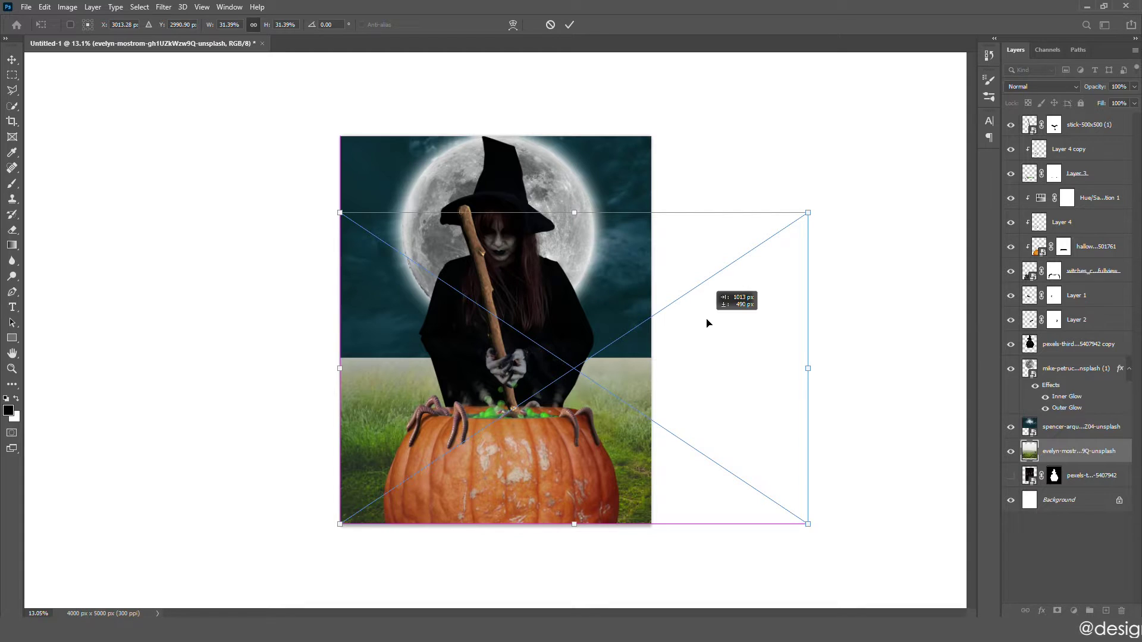
# - Rotate the dry grass level, scale it to about 139%, and set it along the bottom edge
pyautogui.press('Return')
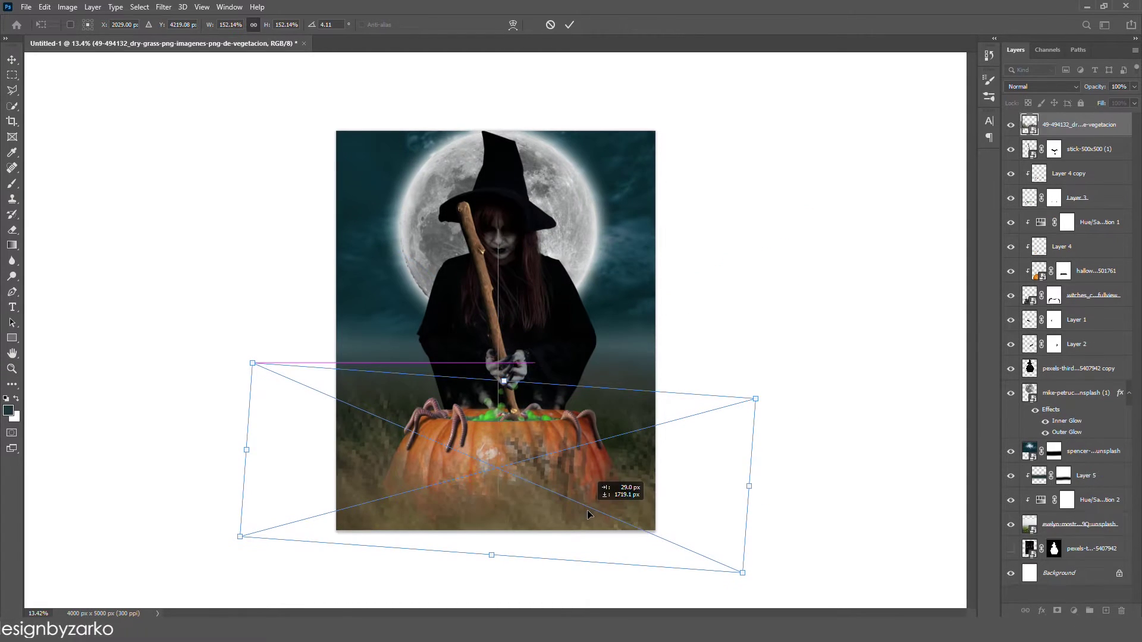
pyautogui.moveTo(798, 531); pyautogui.dragTo(765, 441)
pyautogui.moveTo(747, 394); pyautogui.dragTo(711, 423)
pyautogui.moveTo(640, 453); pyautogui.dragTo(665, 480)
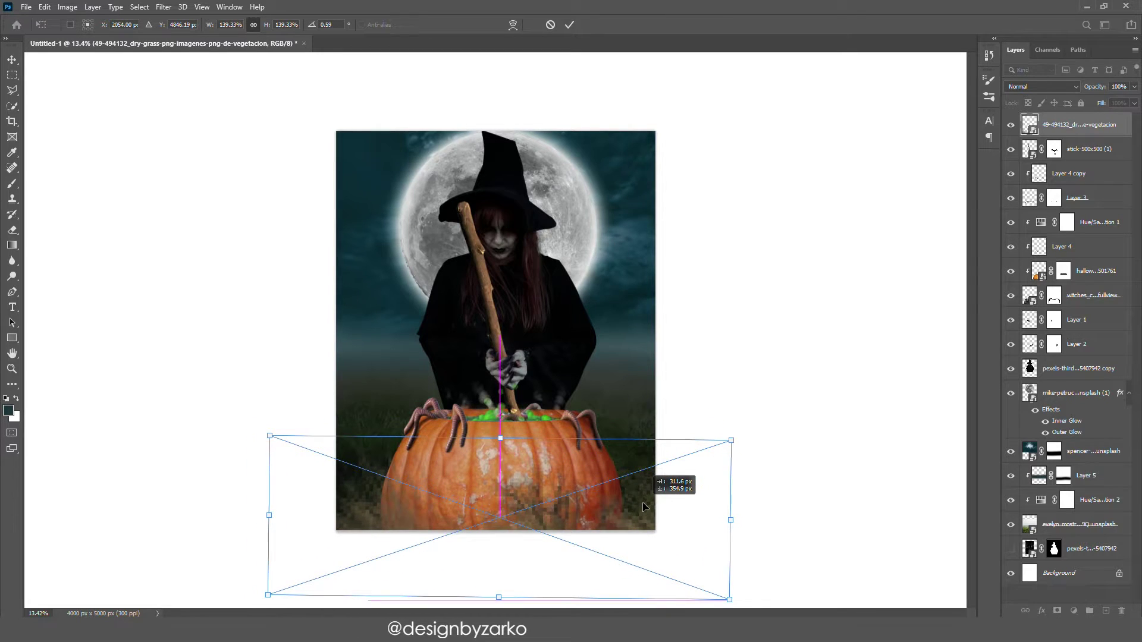
pyautogui.hotkey('ctrl', 'h')
# - Darken the dry grass to near-black with a Hue/Saturation Lightness of -97
pyautogui.press('Return')
pyautogui.press('z')
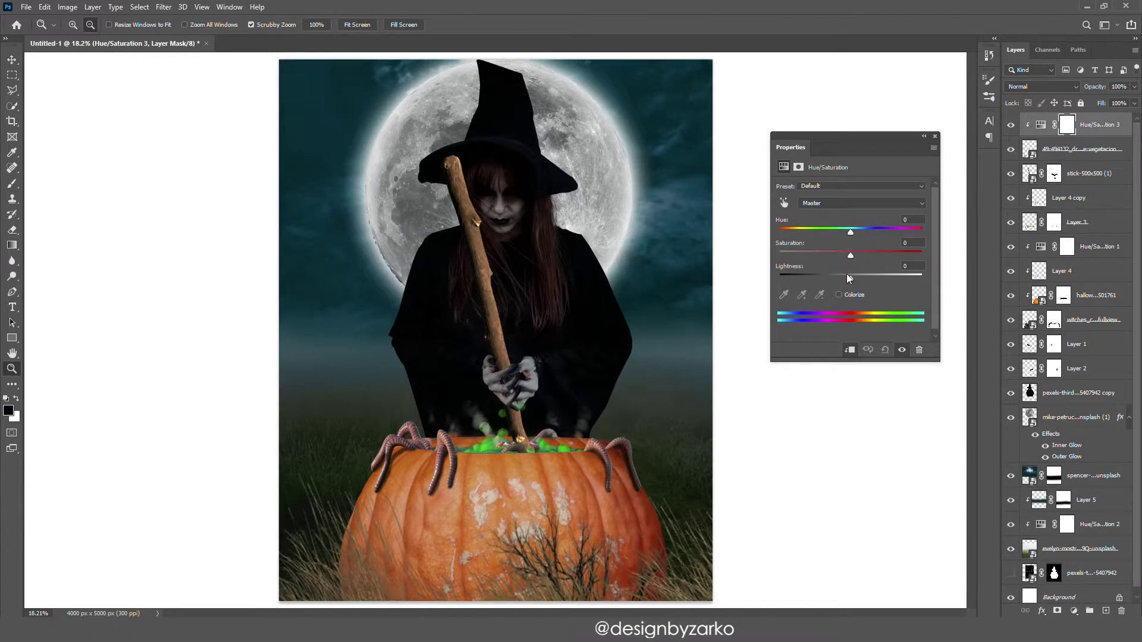
pyautogui.moveTo(847, 274); pyautogui.dragTo(779, 283)
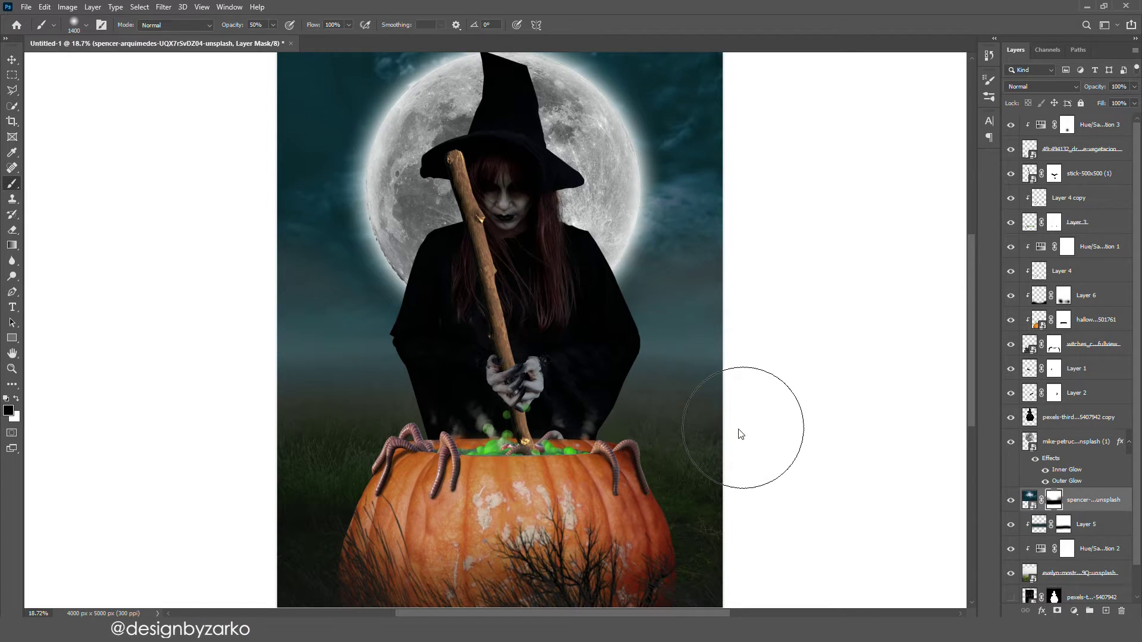
# - Darken the witch's stick to Lightness -37 and brighten the green brew along the rim
pyautogui.press('z')
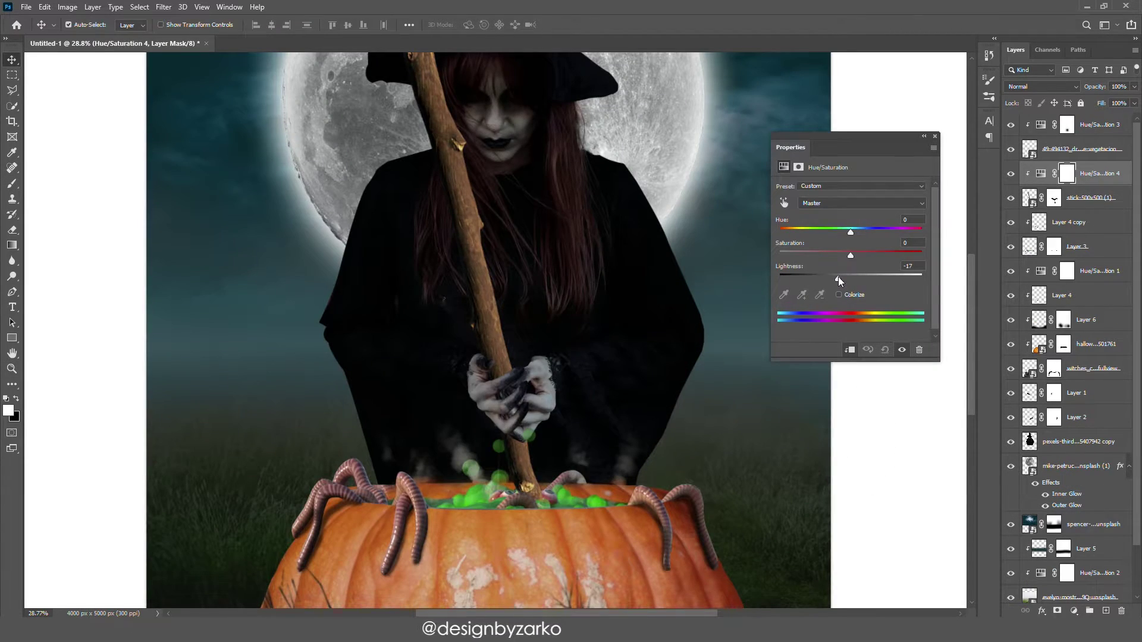
pyautogui.moveTo(838, 277); pyautogui.dragTo(806, 277)
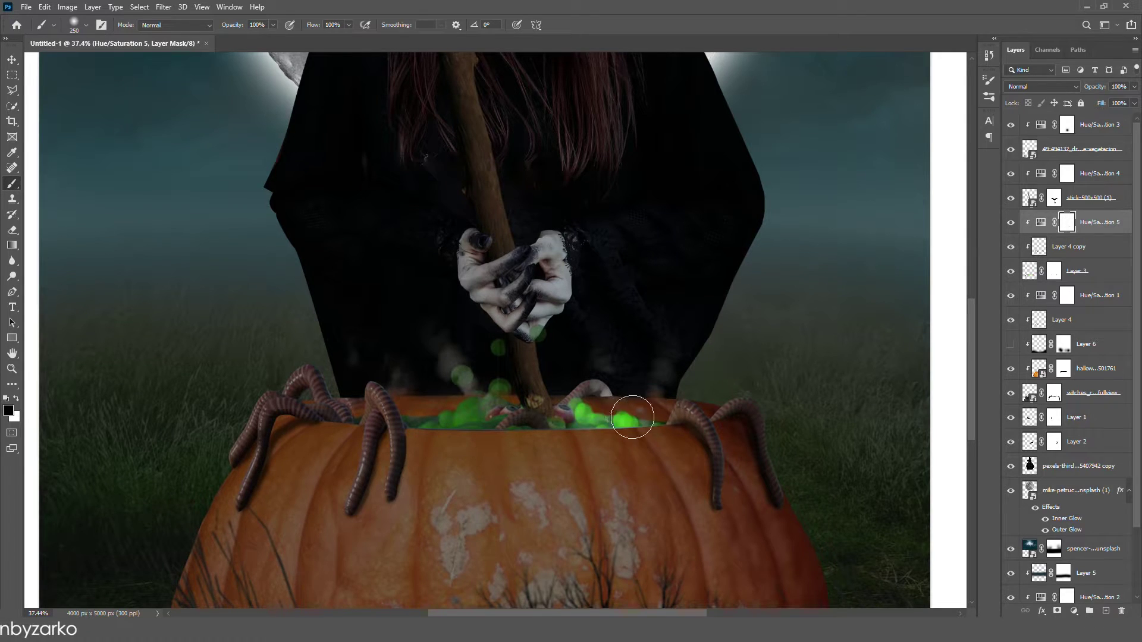
pyautogui.moveTo(566, 421)
pyautogui.mouseDown()
pyautogui.moveTo(496, 426)
pyautogui.moveTo(499, 410)
pyautogui.moveTo(433, 411)
pyautogui.moveTo(409, 397)
pyautogui.moveTo(412, 407)
pyautogui.moveTo(385, 386)
pyautogui.moveTo(349, 398)
pyautogui.moveTo(369, 392)
pyautogui.moveTo(374, 404)
pyautogui.moveTo(352, 410)
pyautogui.moveTo(423, 409)
pyautogui.mouseUp()
# - Brush white mist over the lower left and right with a 3000 px soft brush
pyautogui.press('x')
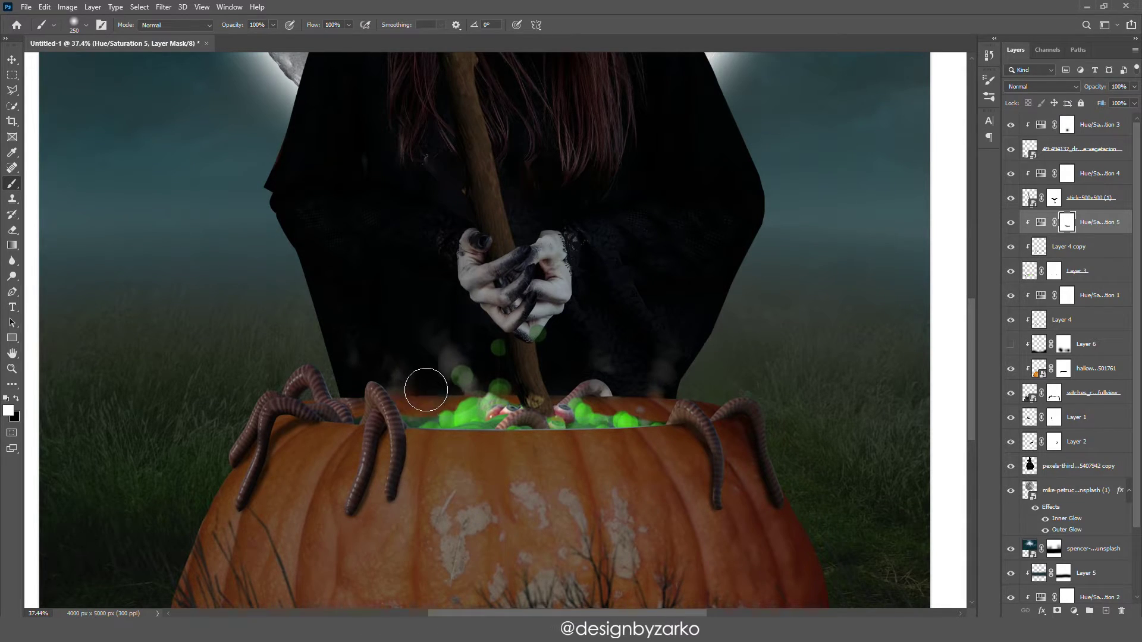
pyautogui.press('x')
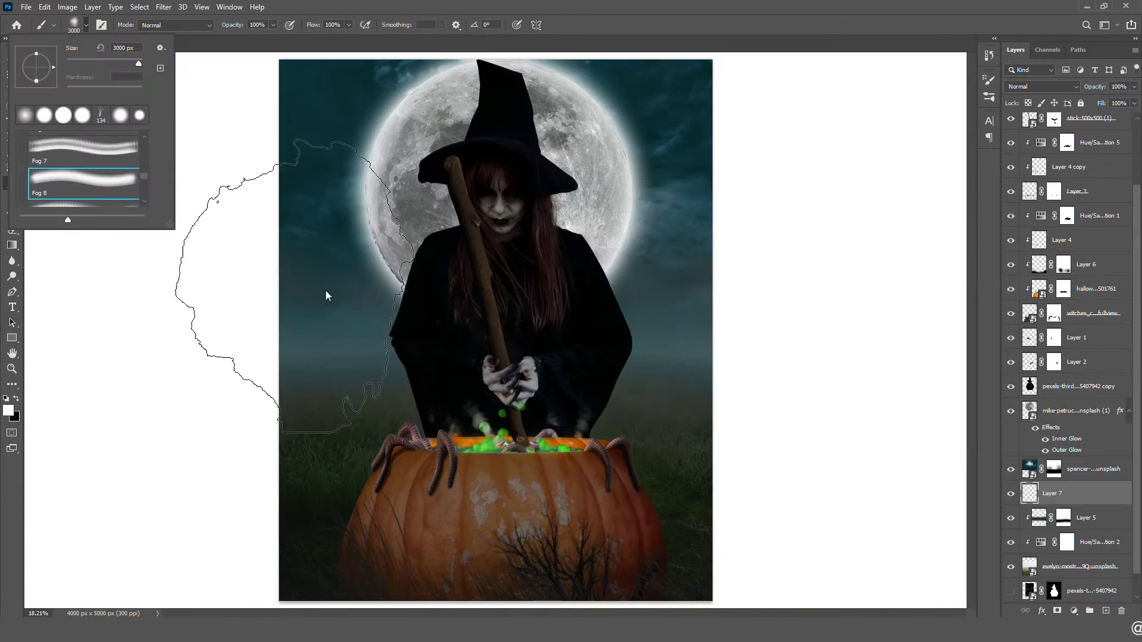
pyautogui.press('Return')
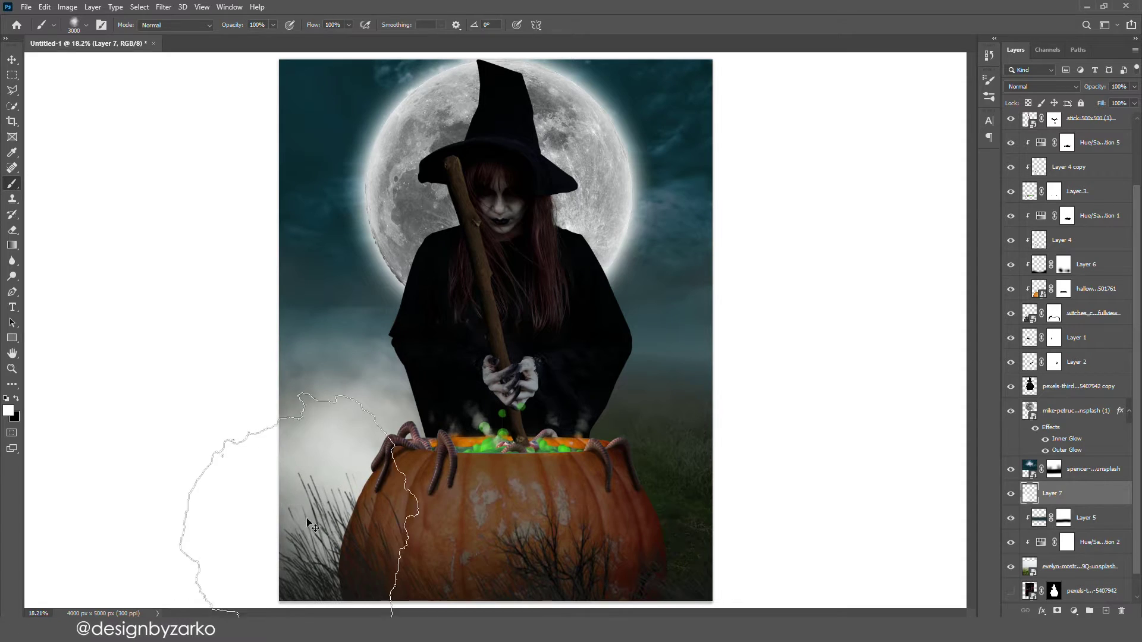
pyautogui.click(338, 476)
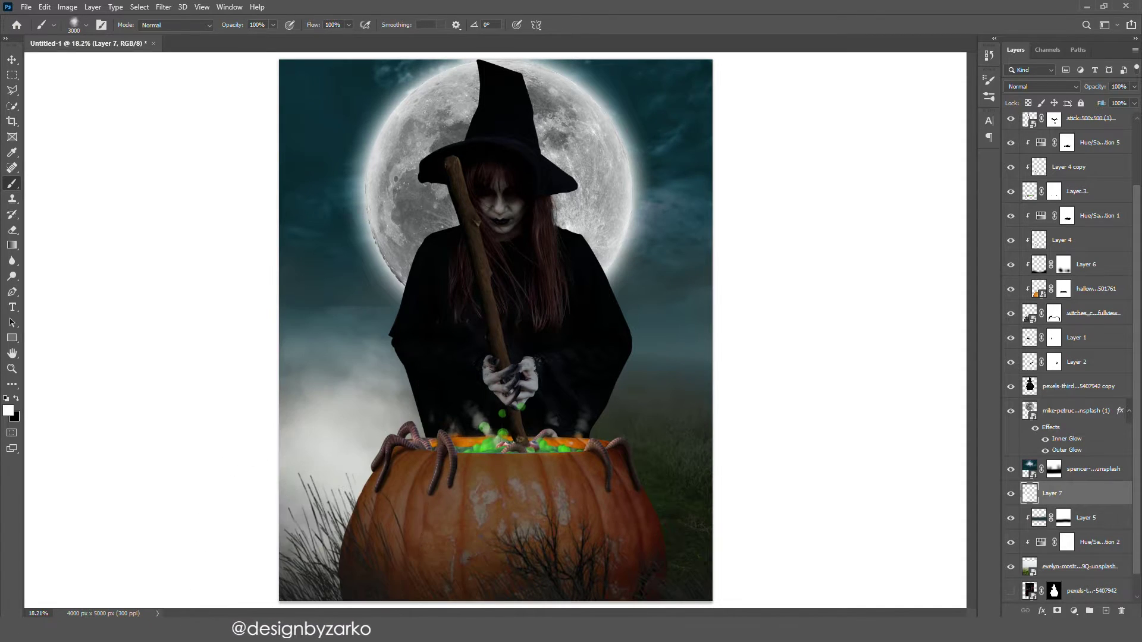
pyautogui.click(683, 510)
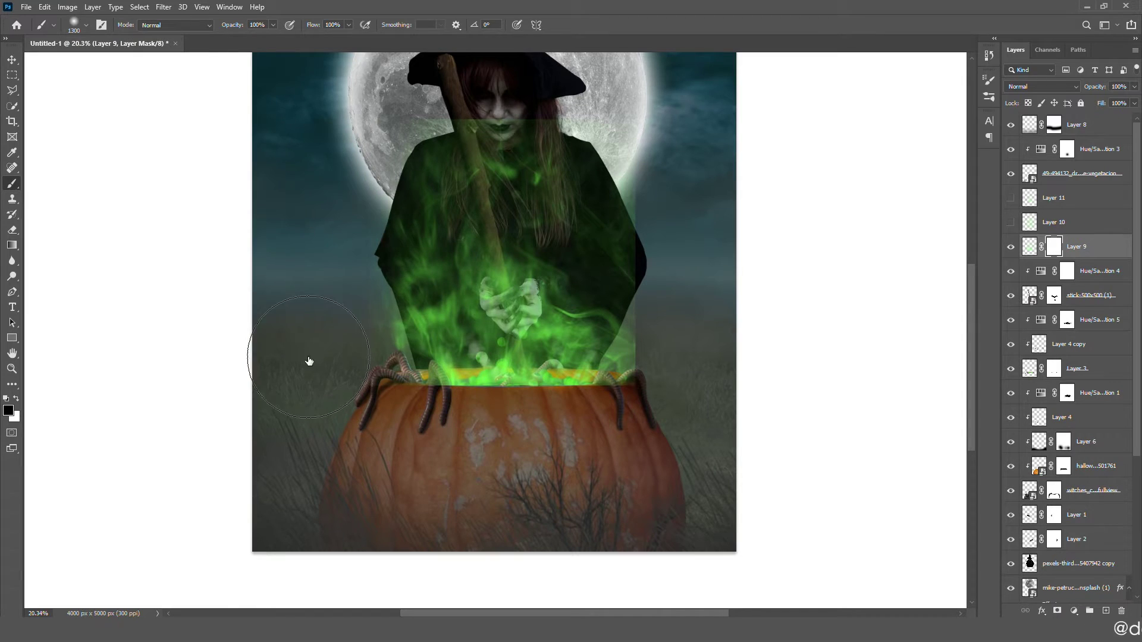
# - Mask away the green smoke's edge over the face and the glow's hard left and top edges
pyautogui.moveTo(328, 129); pyautogui.dragTo(642, 71)
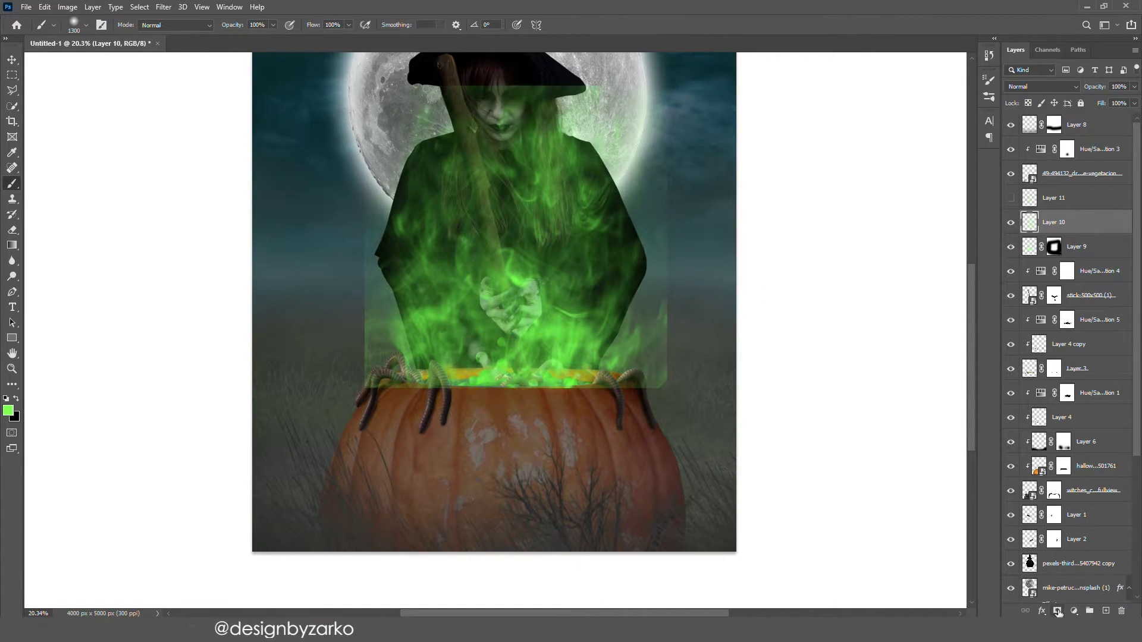
pyautogui.click(1058, 612)
pyautogui.moveTo(356, 316); pyautogui.dragTo(326, 377)
pyautogui.moveTo(332, 140)
pyautogui.mouseDown()
pyautogui.moveTo(408, 89)
pyautogui.moveTo(584, 70)
pyautogui.moveTo(686, 102)
pyautogui.moveTo(656, 135)
pyautogui.moveTo(562, 86)
pyautogui.moveTo(670, 166)
pyautogui.mouseUp()
pyautogui.press('x')
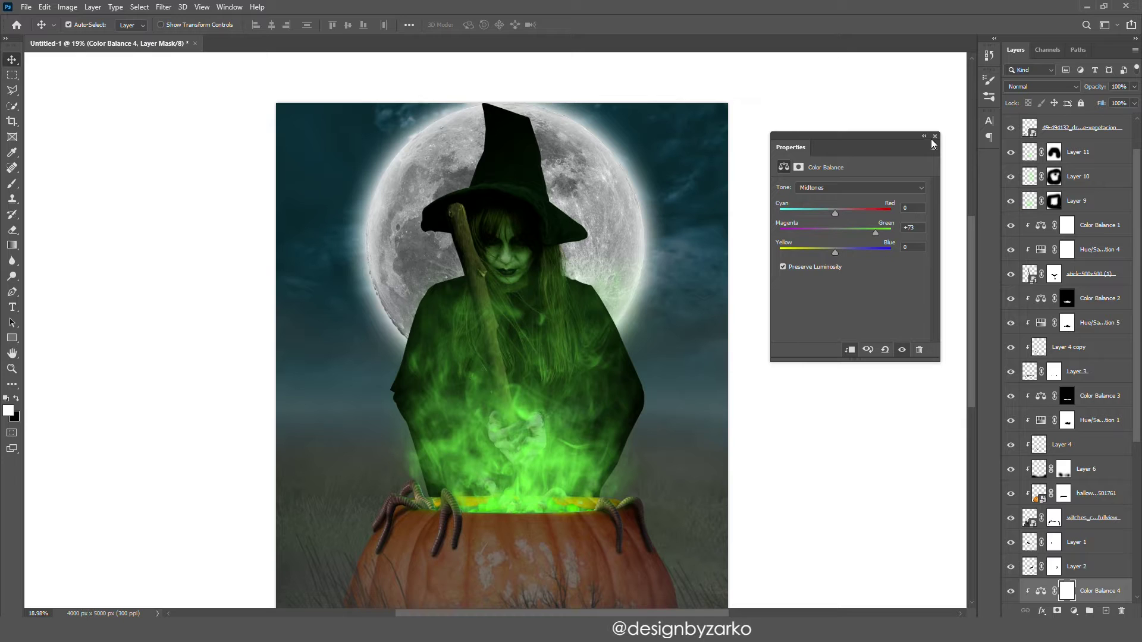
# - Zoom out to the whole composite and select the mike-petrucci photo layer
pyautogui.press('z')
pyautogui.scroll(-2, 526, 336)
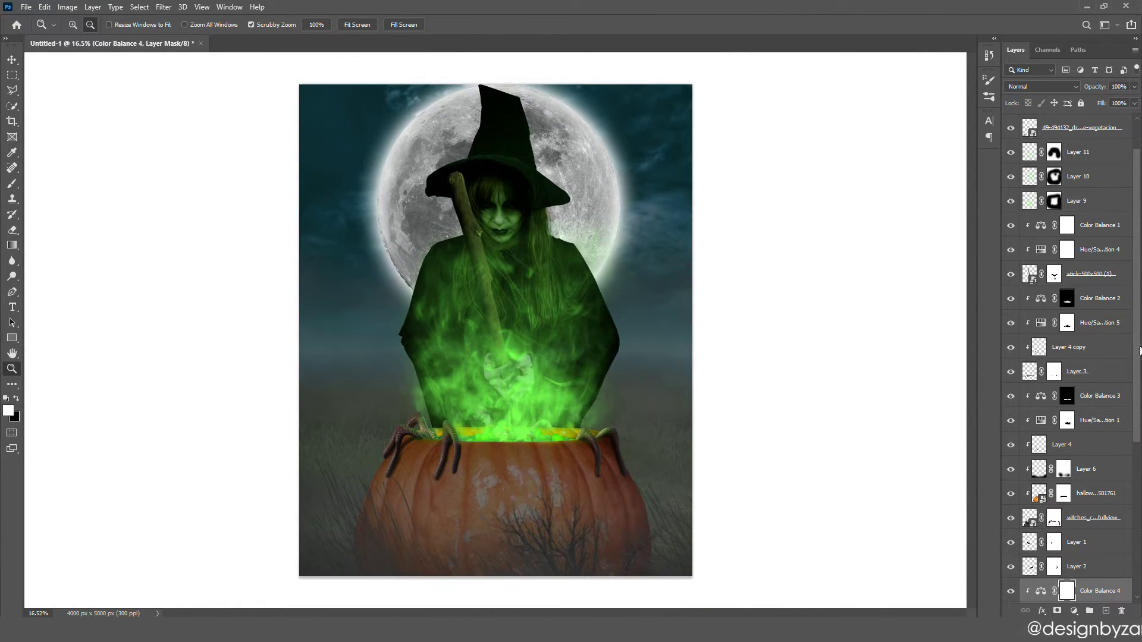
pyautogui.moveTo(1140, 351); pyautogui.dragTo(1125, 485)
pyautogui.click(1060, 405)
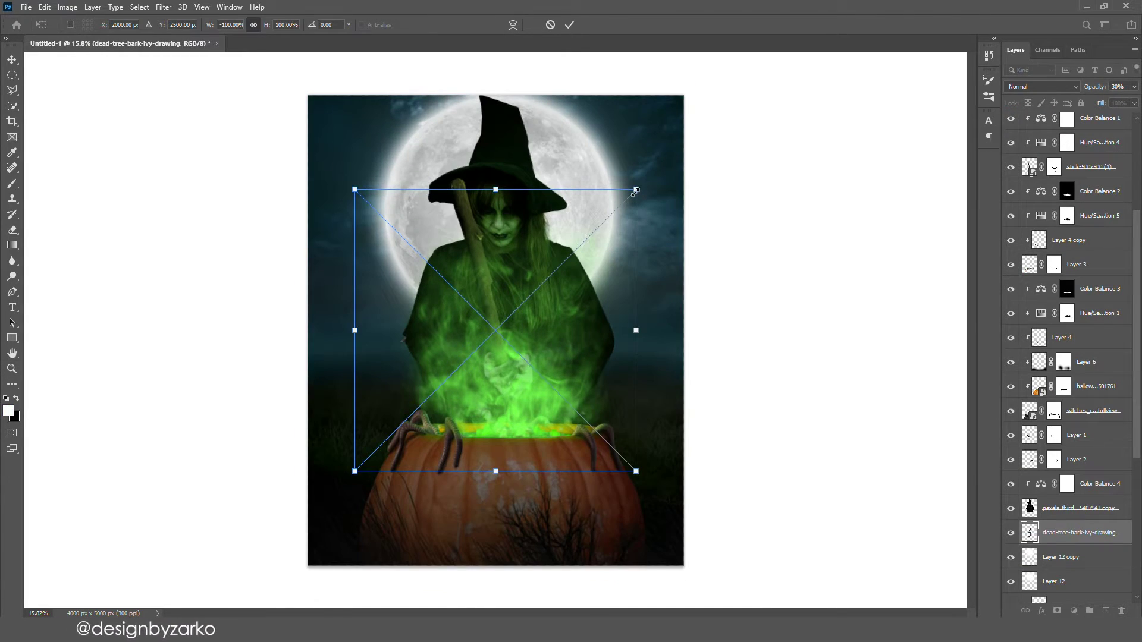
# - Scale the dead tree large, rotate it about 160°, and fit it along the right edge
pyautogui.moveTo(636, 190); pyautogui.dragTo(696, 130)
pyautogui.moveTo(520, 323); pyautogui.dragTo(708, 281)
pyautogui.moveTo(884, 90); pyautogui.dragTo(1035, 3)
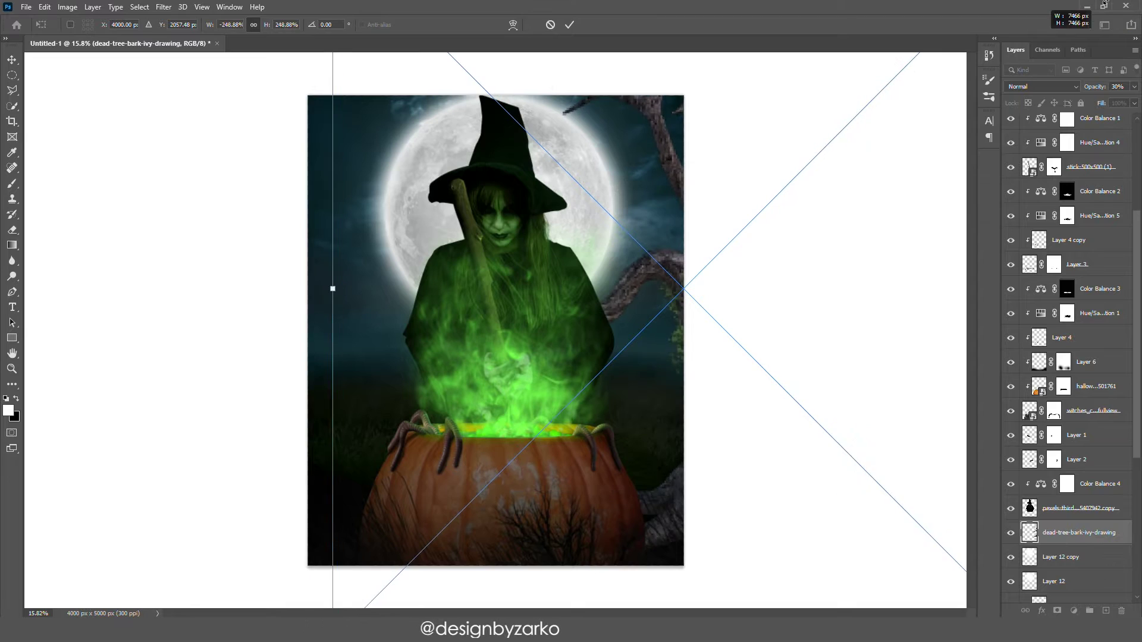
pyautogui.moveTo(317, 286); pyautogui.dragTo(293, 430)
pyautogui.moveTo(671, 225); pyautogui.dragTo(646, 248)
pyautogui.moveTo(195, 104); pyautogui.dragTo(384, 186)
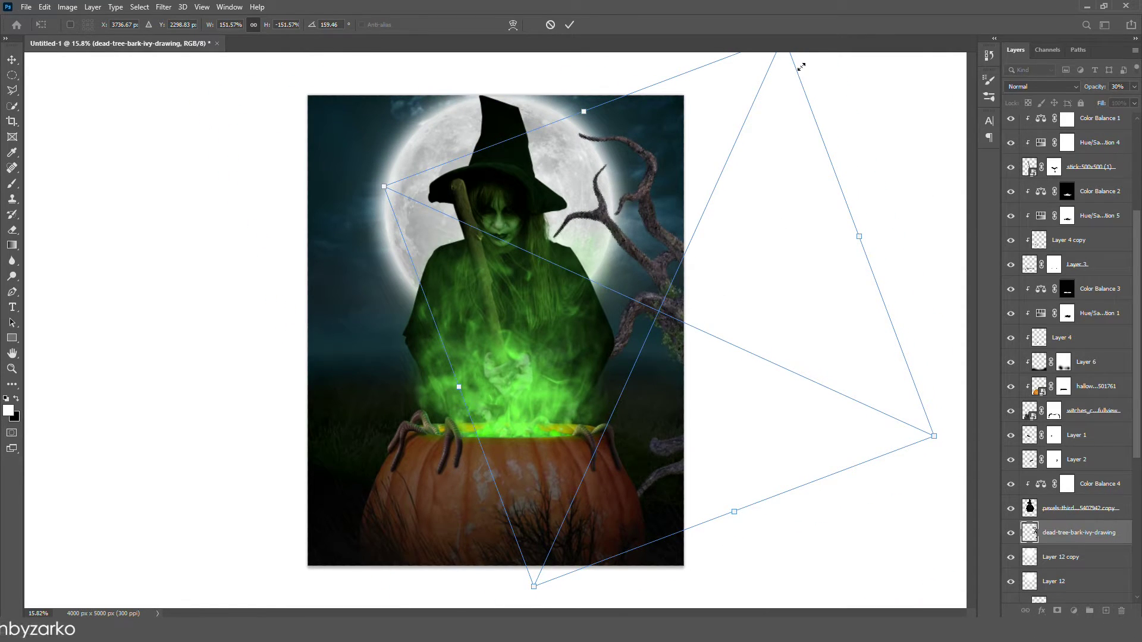
pyautogui.moveTo(933, 435); pyautogui.dragTo(964, 429)
pyautogui.moveTo(657, 341); pyautogui.dragTo(676, 335)
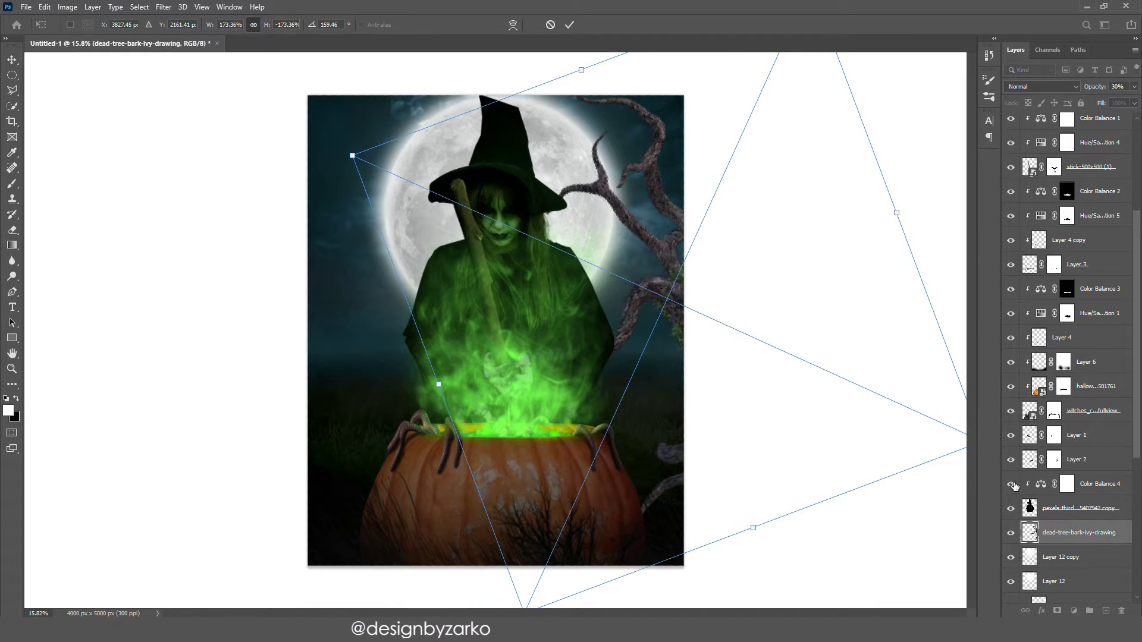
pyautogui.press('Return')
# - Mask the tree's base with a large soft black brush and darken it to Lightness -69
pyautogui.click(1058, 611)
pyautogui.press('b')
pyautogui.press('x')
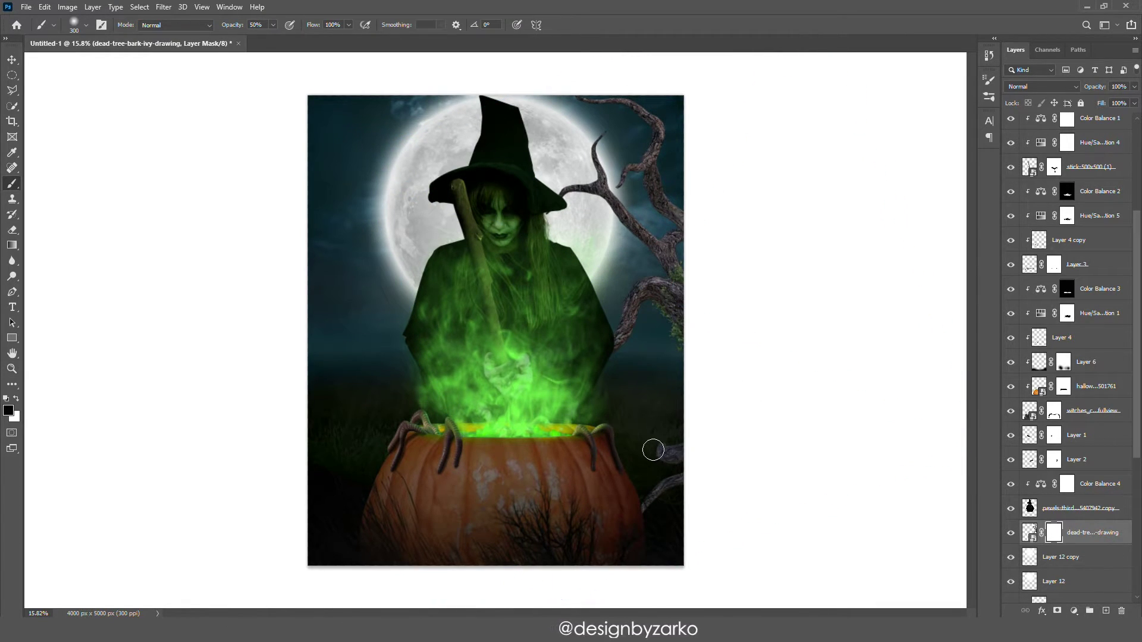
pyautogui.press(']')
pyautogui.press(']')
pyautogui.press(']')
pyautogui.press(']')
pyautogui.press(']')
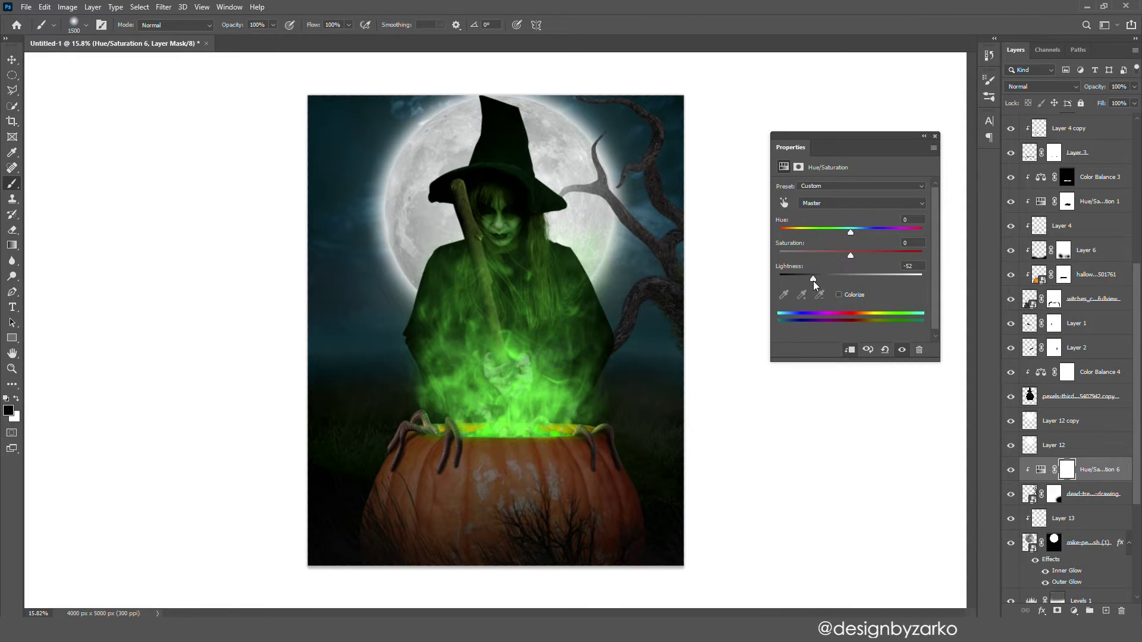
pyautogui.moveTo(813, 281); pyautogui.dragTo(802, 282)
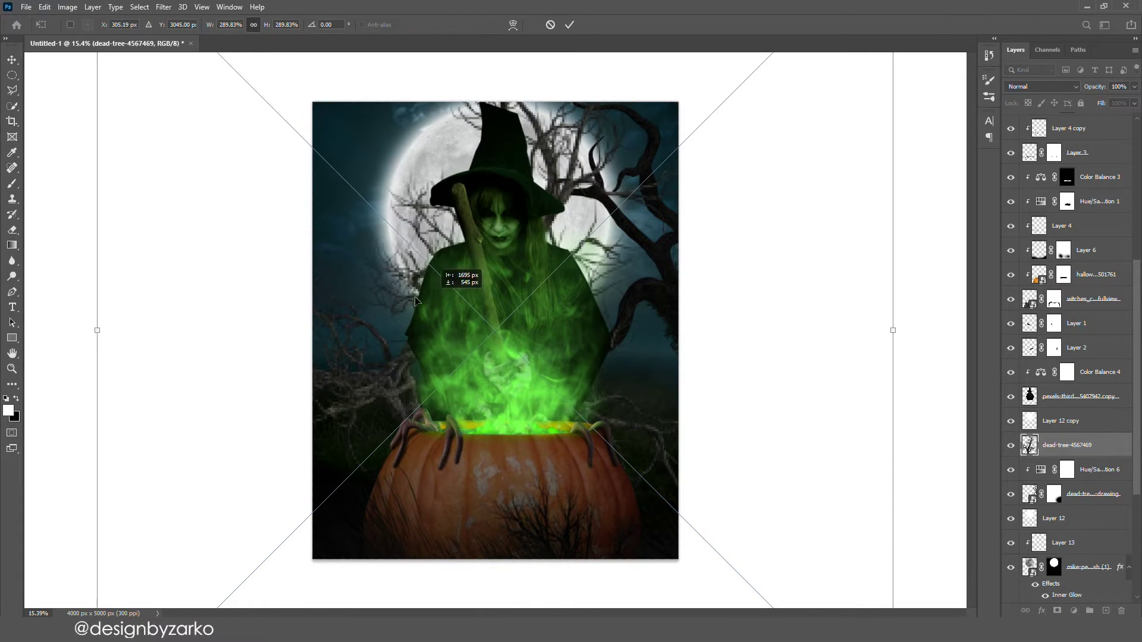
# - Position the second dead tree on the left side behind the witch
pyautogui.moveTo(416, 301); pyautogui.dragTo(333, 286)
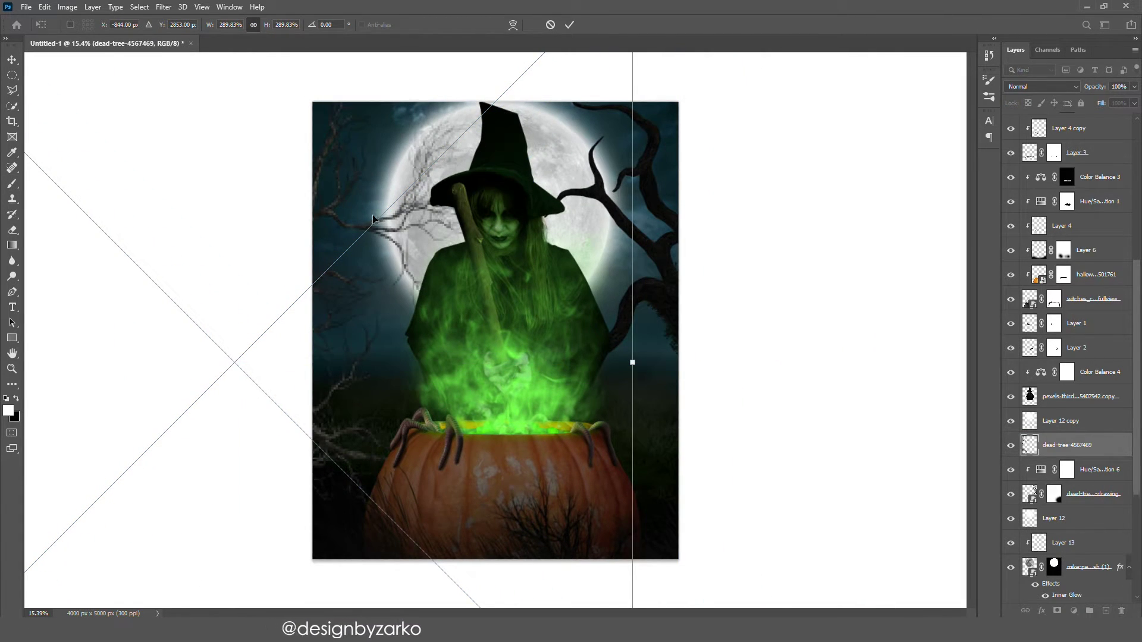
pyautogui.moveTo(373, 219); pyautogui.dragTo(387, 188)
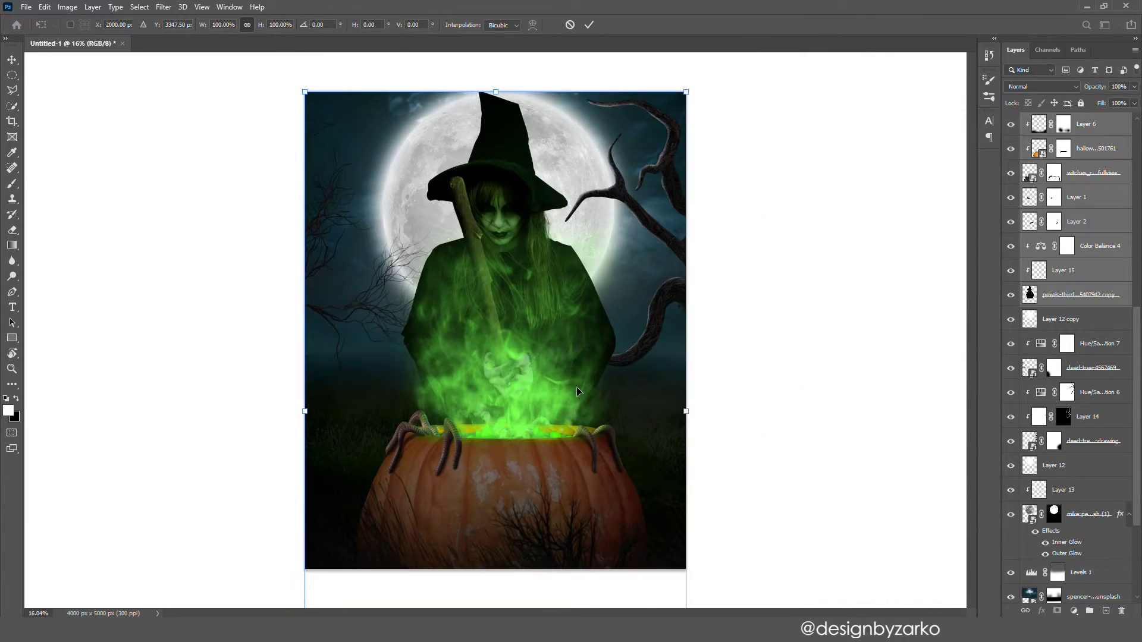
pyautogui.moveTo(576, 386); pyautogui.dragTo(572, 401)
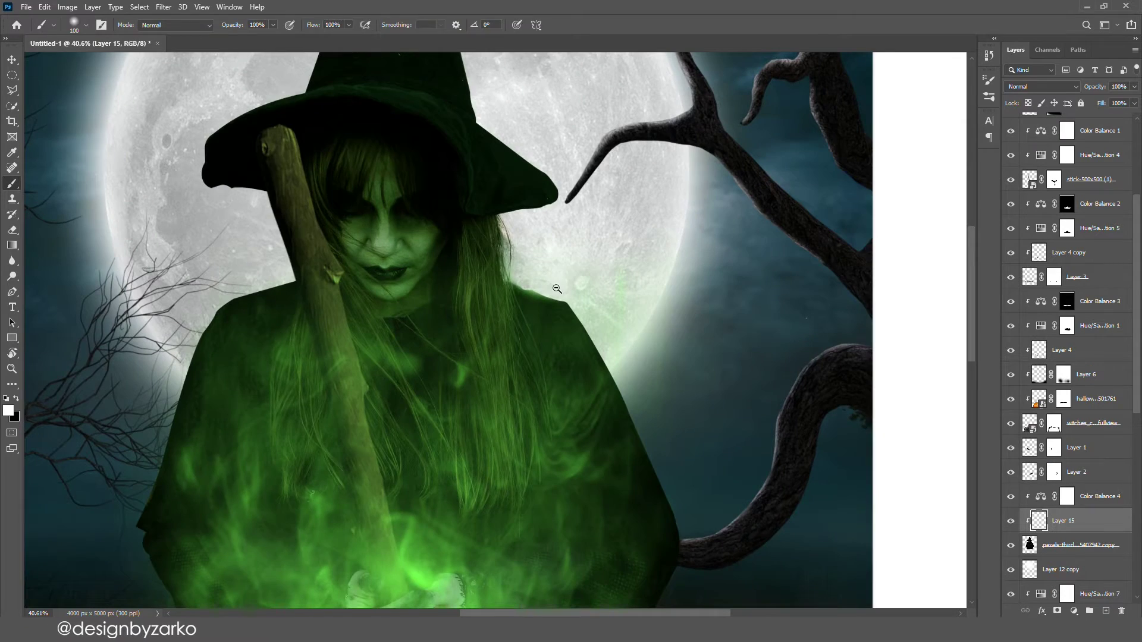
# - Move Layer 15 above Color Balance 4 and paint a soft white rim along the shoulder
pyautogui.click(557, 288)
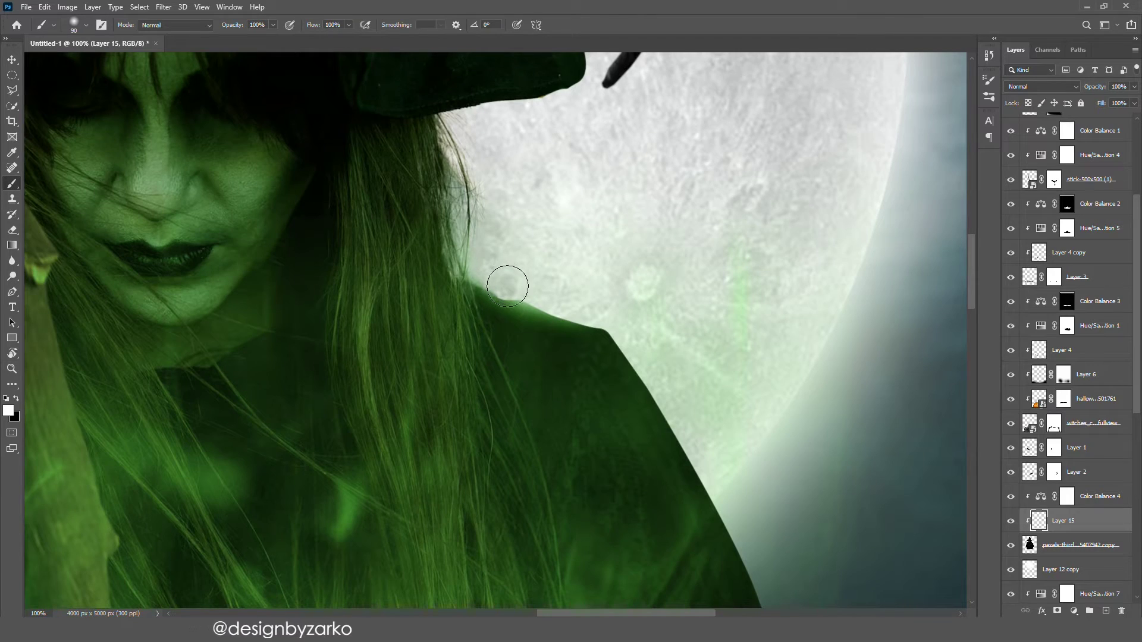
pyautogui.press('[')
pyautogui.press('[')
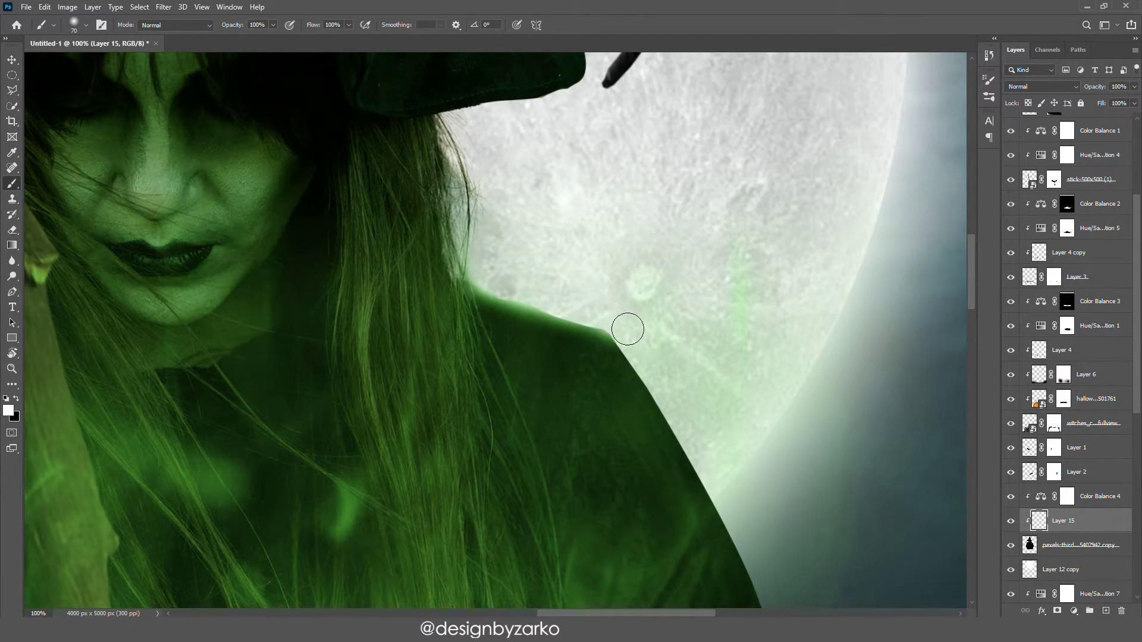
pyautogui.moveTo(1098, 522); pyautogui.dragTo(1094, 486)
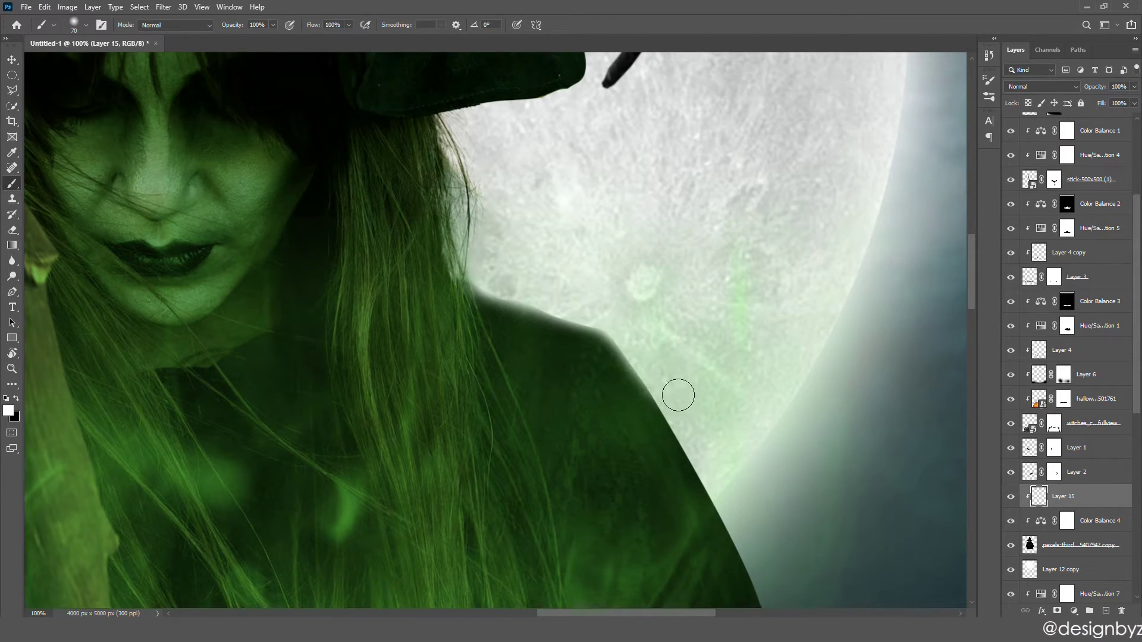
pyautogui.moveTo(678, 395); pyautogui.dragTo(764, 575)
# - With the view flipped, paint a pale rim light along the hat's top edge and brim
pyautogui.hotkey('ctrl', 'shift', 'h')
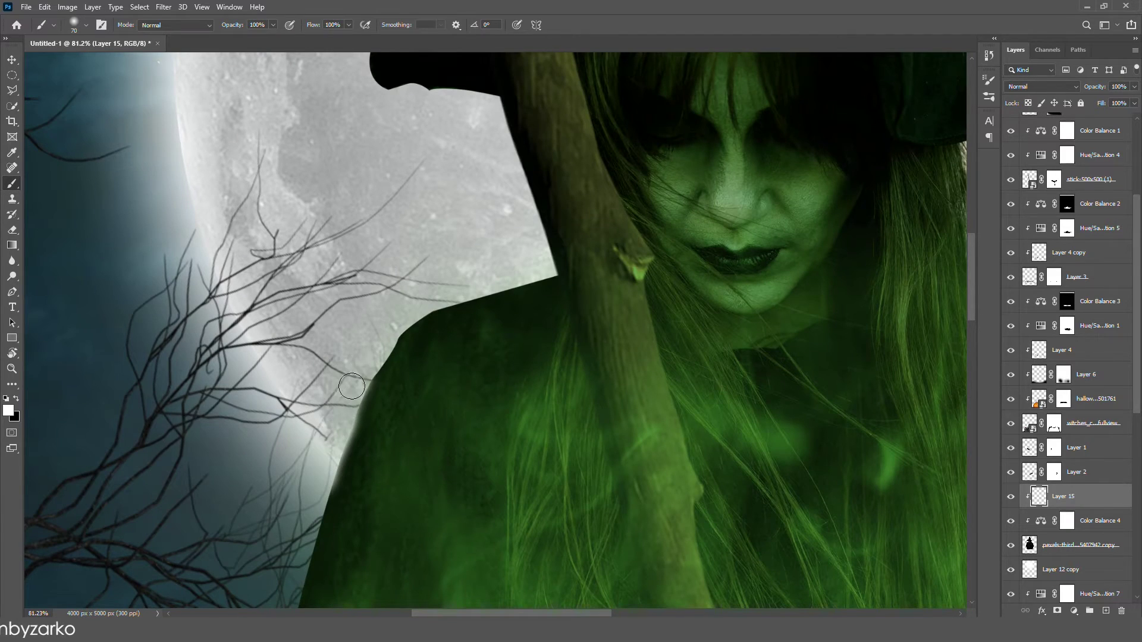
pyautogui.press('z')
pyautogui.moveTo(527, 265)
pyautogui.mouseDown()
pyautogui.moveTo(459, 335)
pyautogui.moveTo(374, 494)
pyautogui.mouseUp()
pyautogui.press('b')
pyautogui.scroll(3, 732, 404)
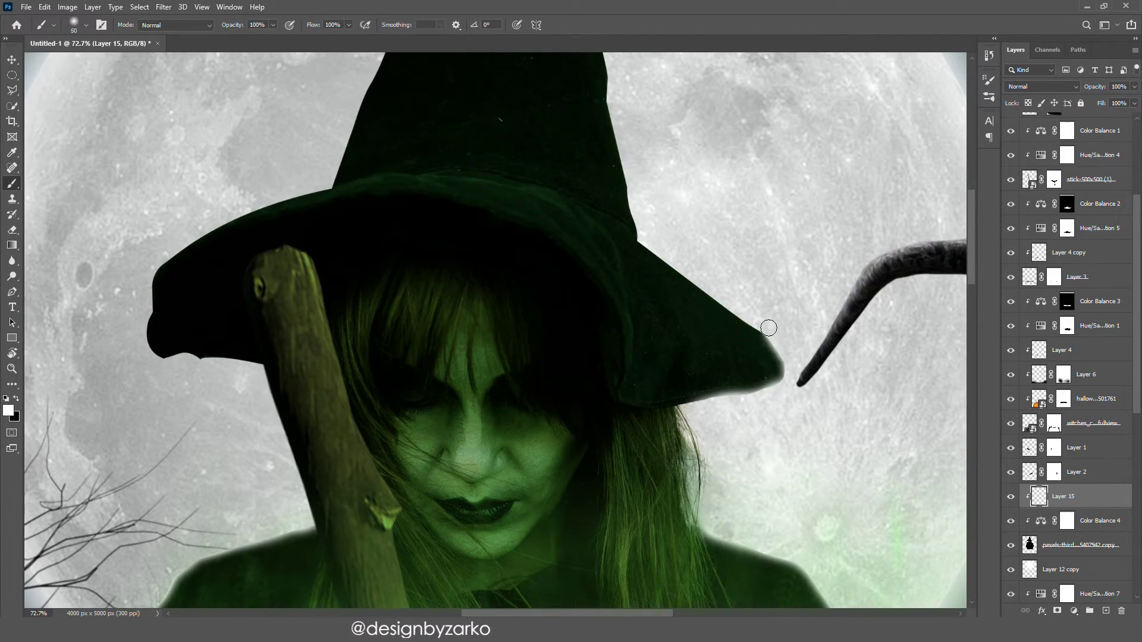
pyautogui.scroll(-5, 756, 318)
pyautogui.scroll(3, 726, 334)
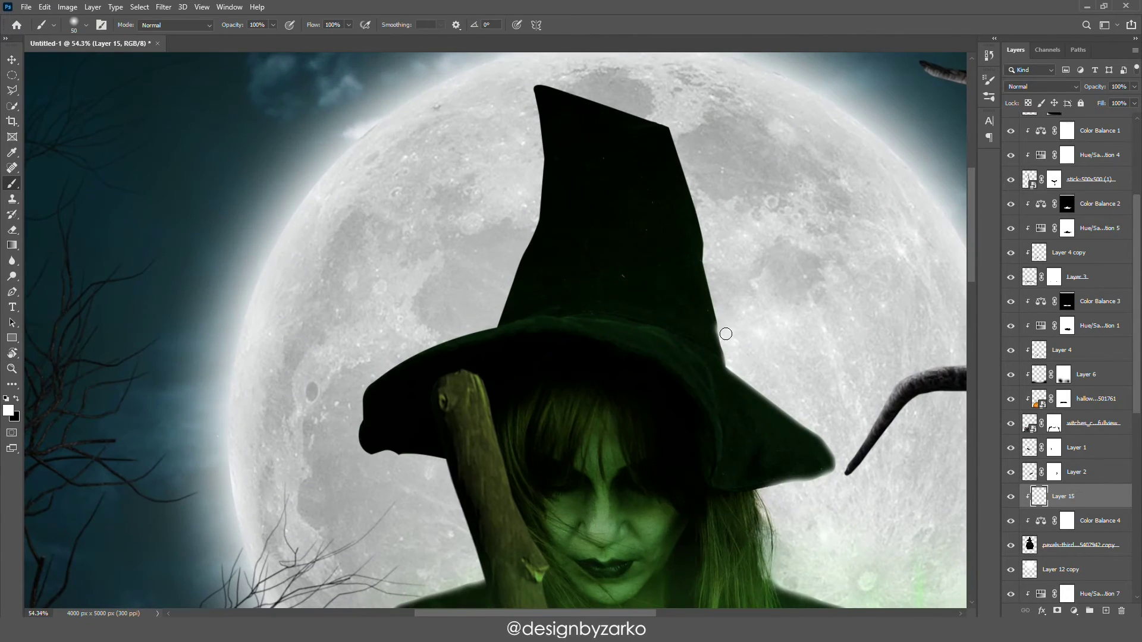
pyautogui.keyDown('shift'); pyautogui.click(674, 128); pyautogui.keyUp('shift')
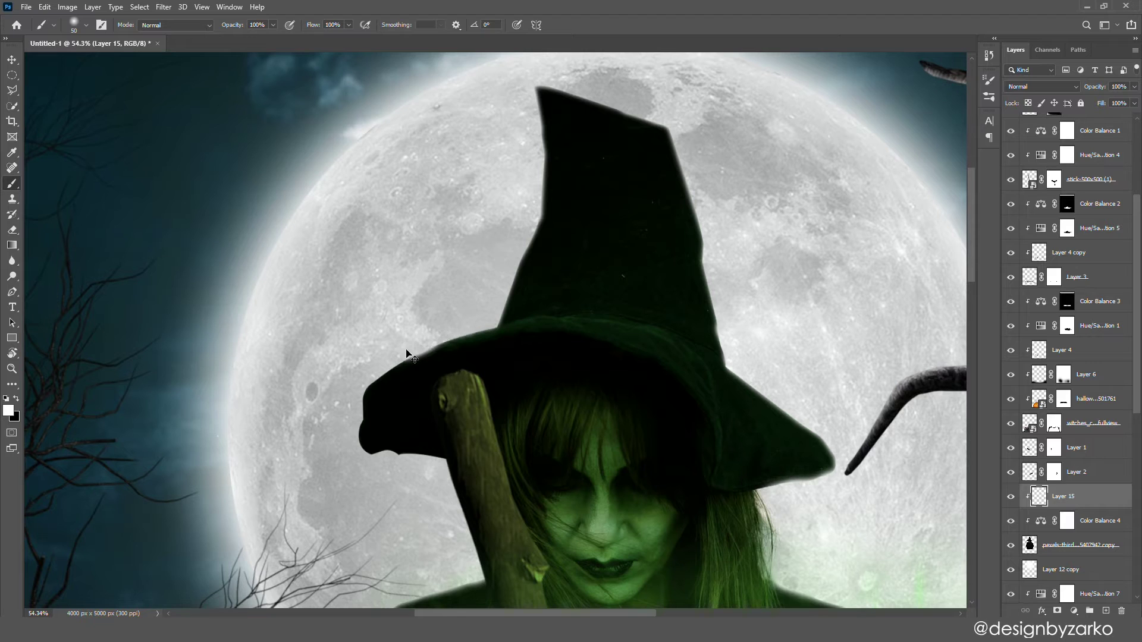
pyautogui.scroll(2, 426, 342)
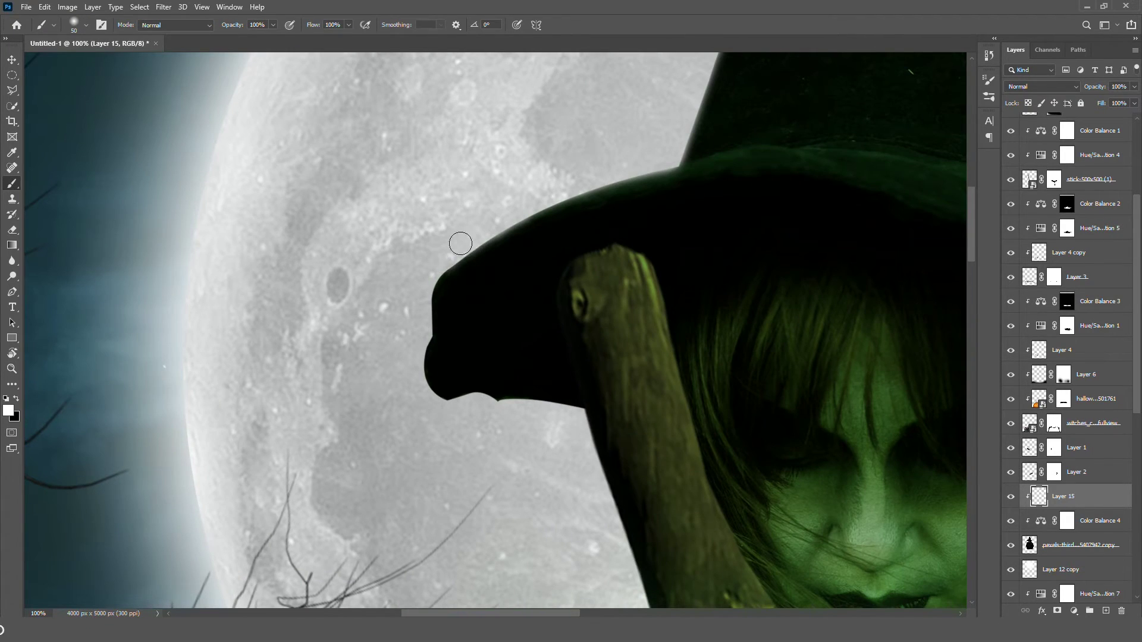
pyautogui.moveTo(439, 260)
pyautogui.mouseDown()
pyautogui.moveTo(413, 323)
pyautogui.moveTo(418, 306)
pyautogui.moveTo(449, 410)
pyautogui.moveTo(490, 414)
pyautogui.mouseUp()
pyautogui.scroll(-5, 490, 414)
pyautogui.scroll(4, 466, 511)
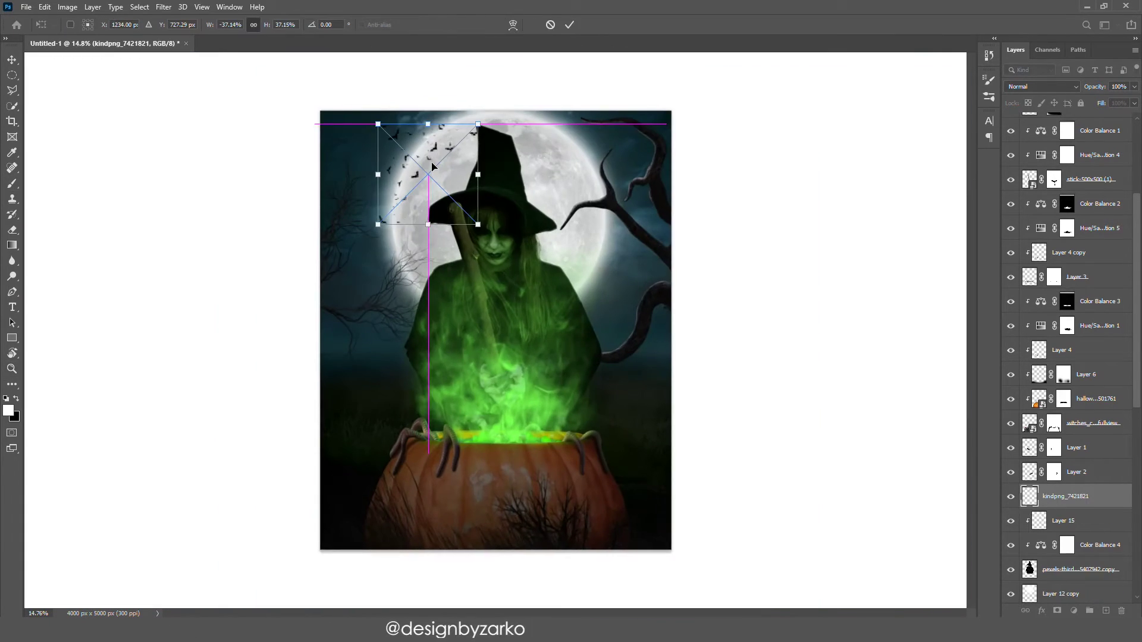
# - Shrink the skull smoke over the cauldron, blend it in Screen, and copy the hue adjustment onto it
pyautogui.press('Return')
pyautogui.press('z')
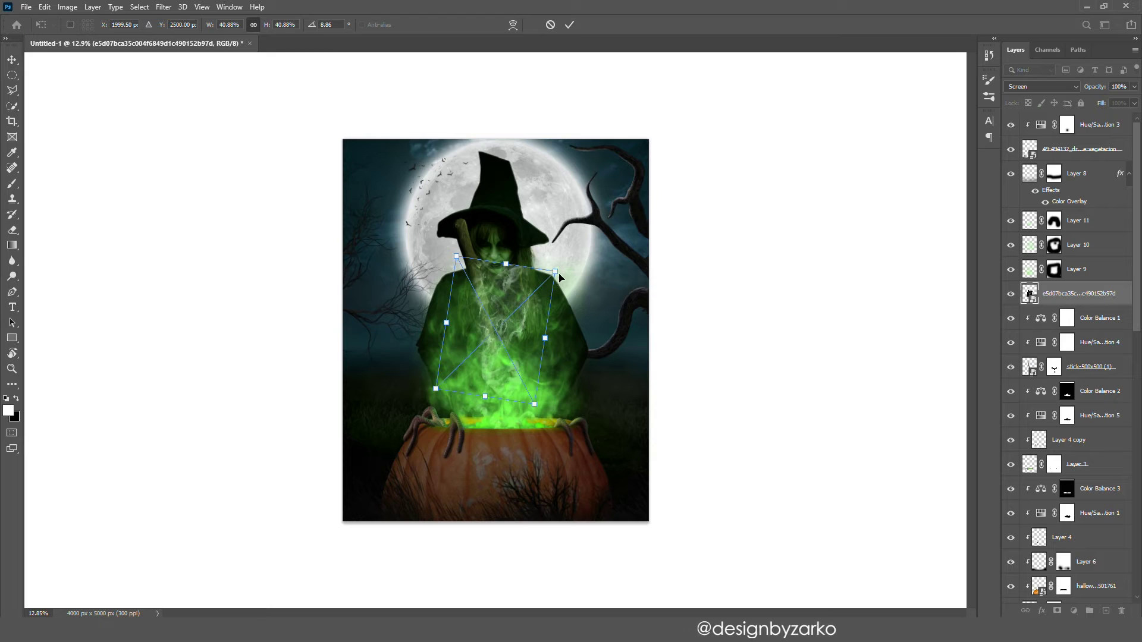
pyautogui.moveTo(559, 277); pyautogui.dragTo(544, 288)
pyautogui.moveTo(495, 326); pyautogui.dragTo(533, 339)
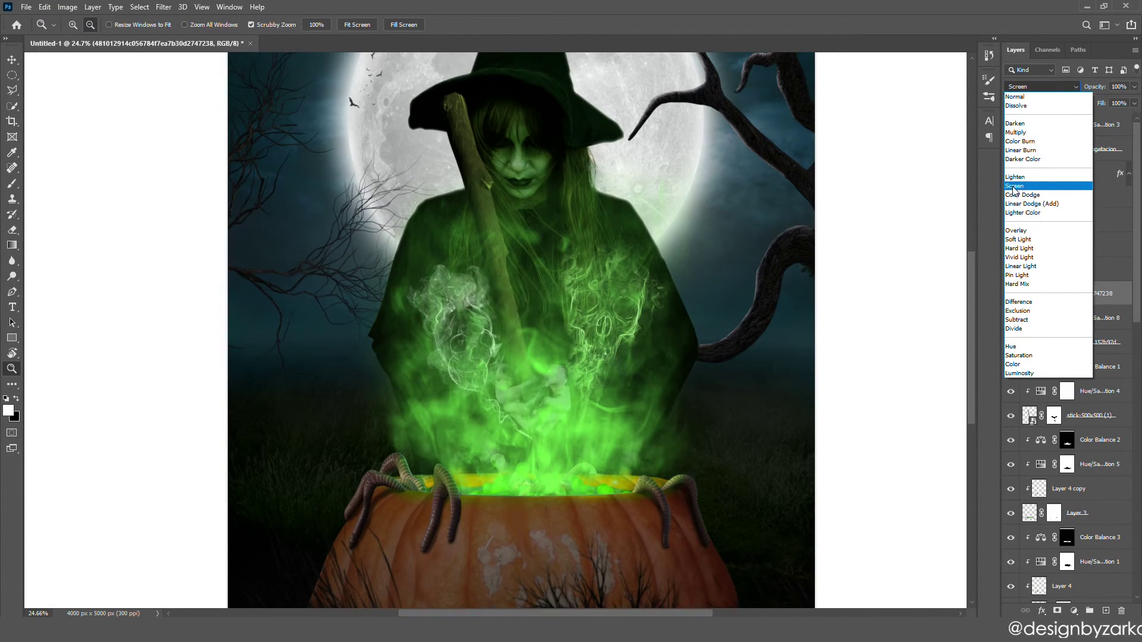
pyautogui.click(1033, 184)
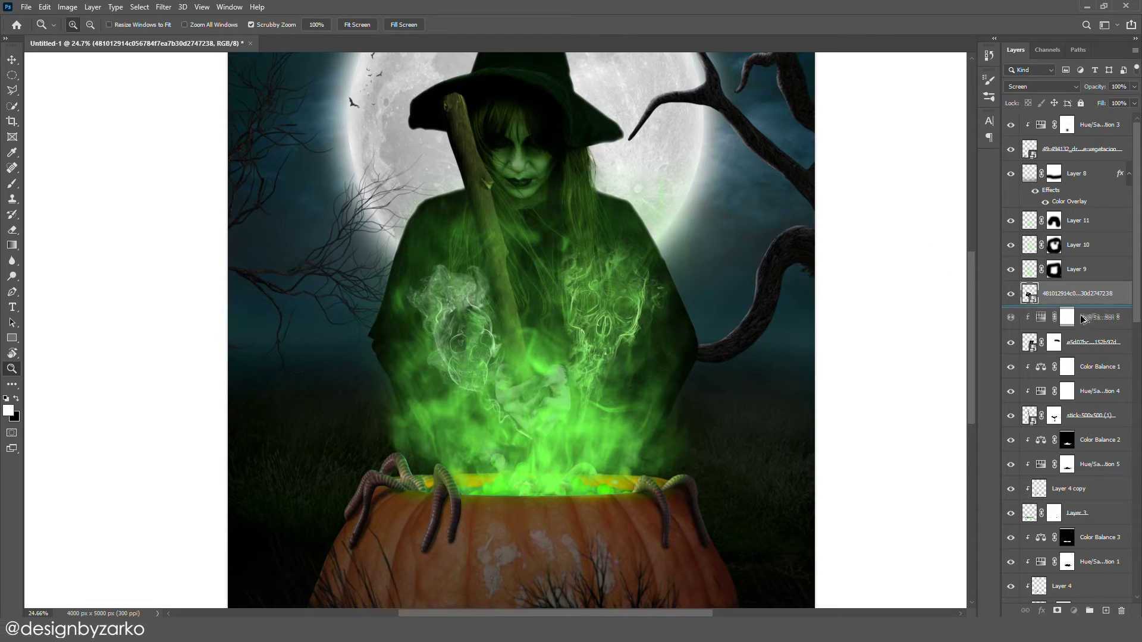
pyautogui.moveTo(1074, 289); pyautogui.dragTo(1074, 283)
# - Clip the copied Hue/Saturation to the smoke and add a Color Lookup at 44% opacity
pyautogui.hotkey('ctrl', 'alt', 'g')
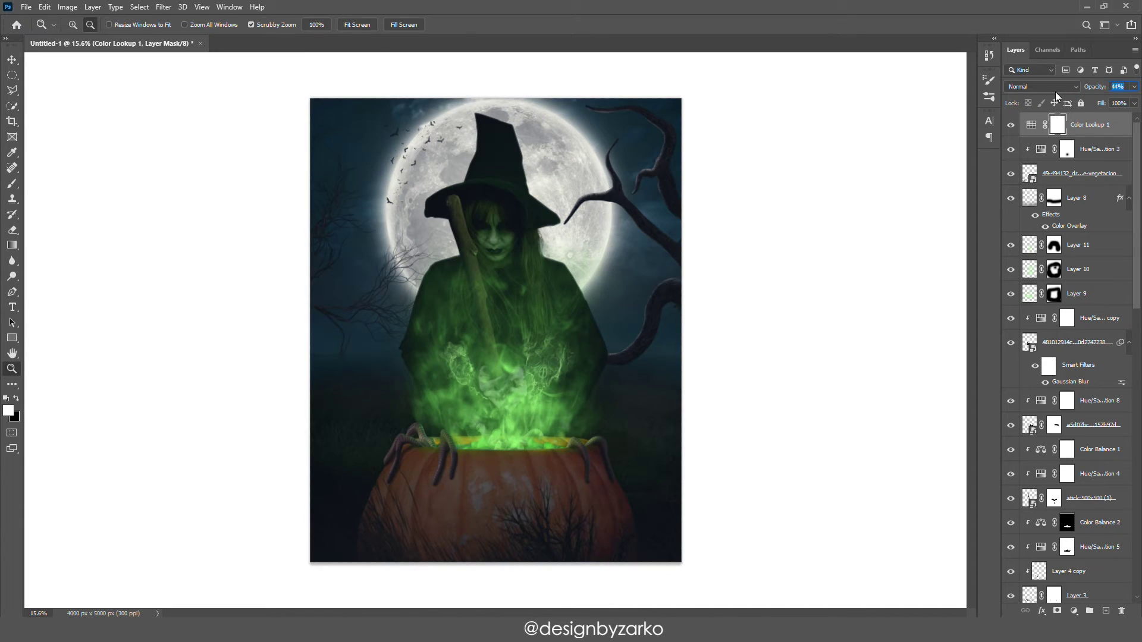
pyautogui.press('Return')
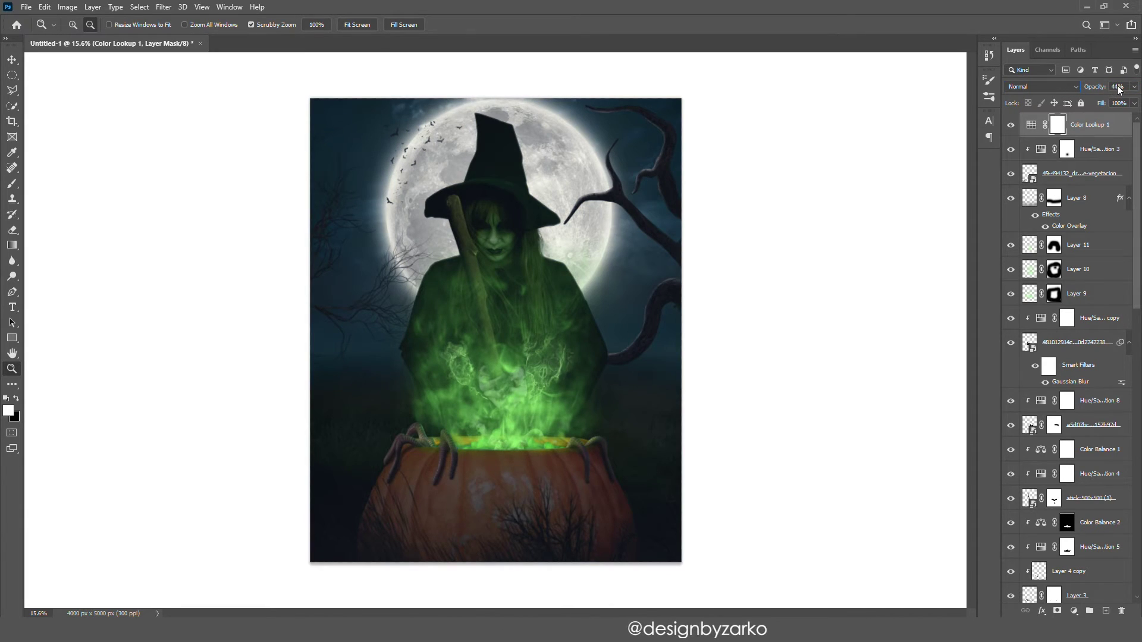